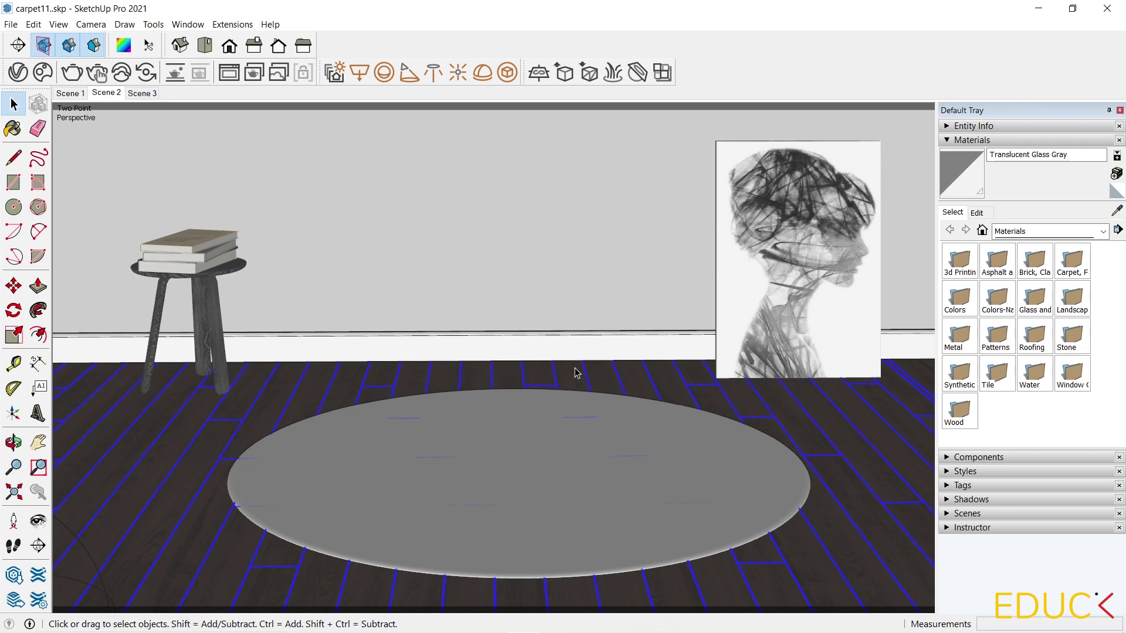
Select the round grey carpet on the floor and bring up the V-Ray Asset Editor.
{"action": "left_click", "coordinate": [564, 443]}
{"action": "left_click", "coordinate": [17, 73]}
Add a Generic V-Ray material named vray_carpet with a white diffuse colour.
{"action": "left_click", "coordinate": [145, 626]}
{"action": "mouse_move", "coordinate": [175, 608]}
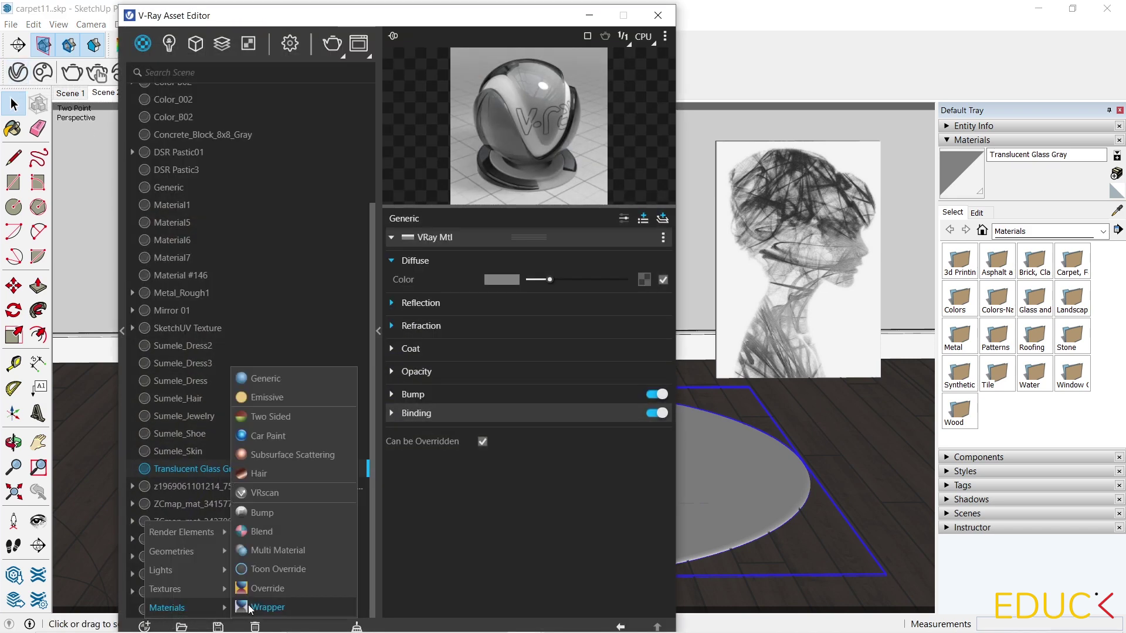
{"action": "left_click", "coordinate": [273, 379]}
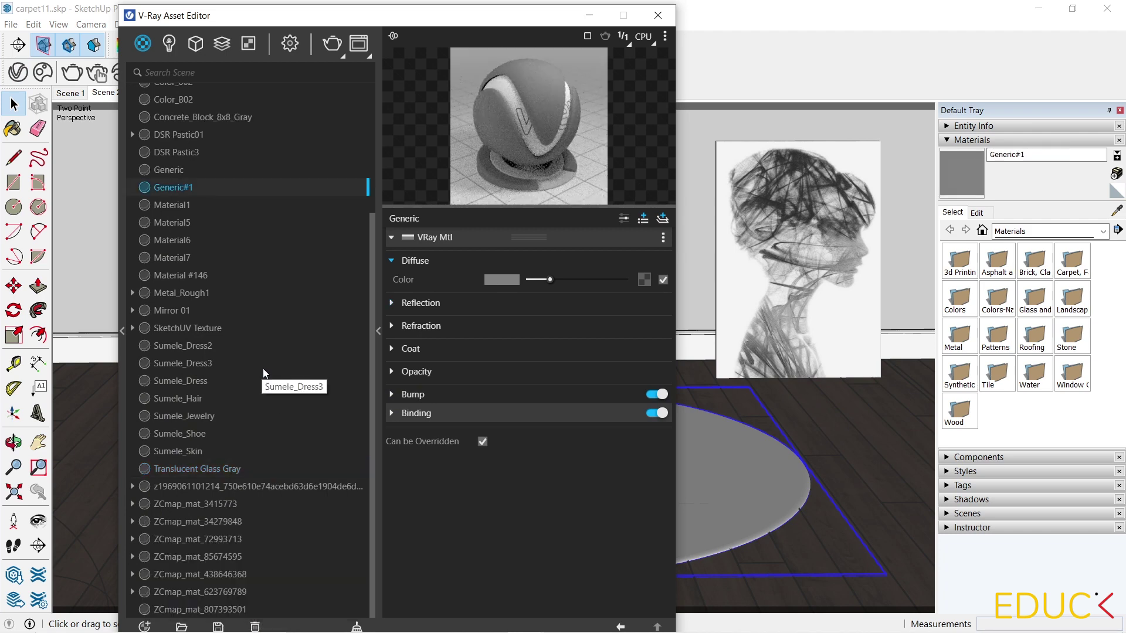
{"action": "double_click", "coordinate": [170, 187]}
{"action": "type", "text": "vray_carpet"}
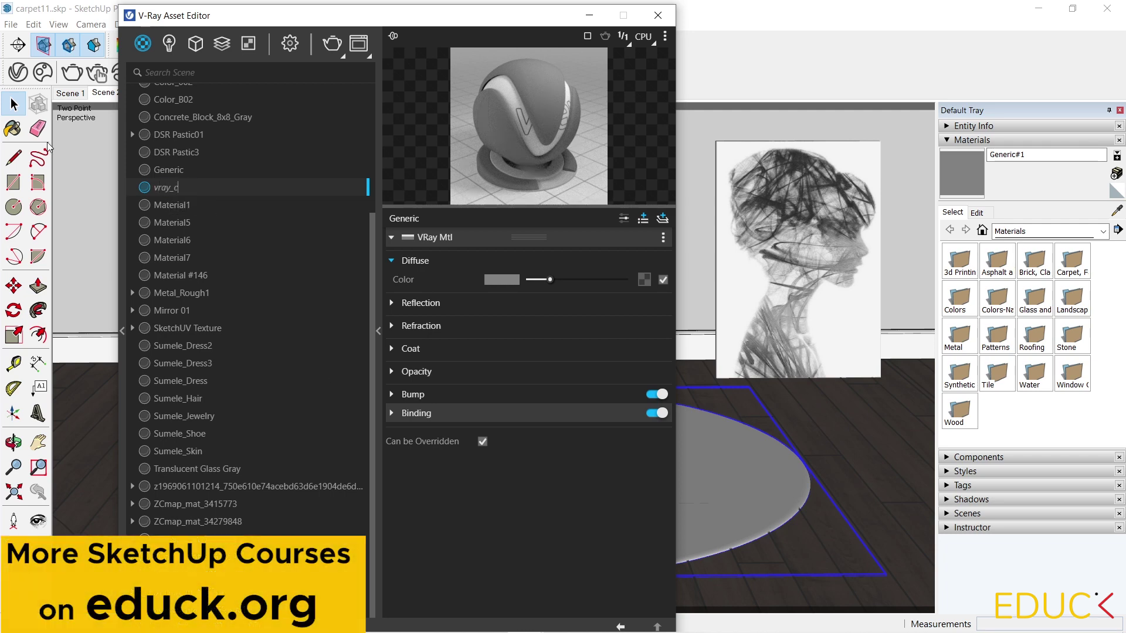
{"action": "key", "text": "Return"}
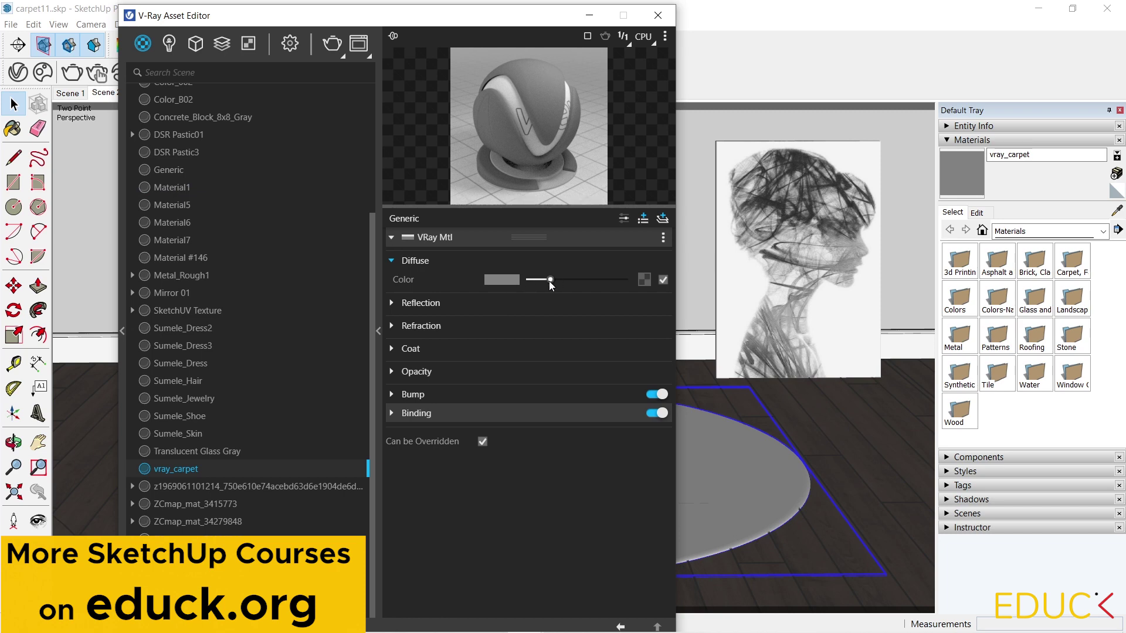
{"action": "left_click_drag", "start_coordinate": [550, 280], "coordinate": [612, 280]}
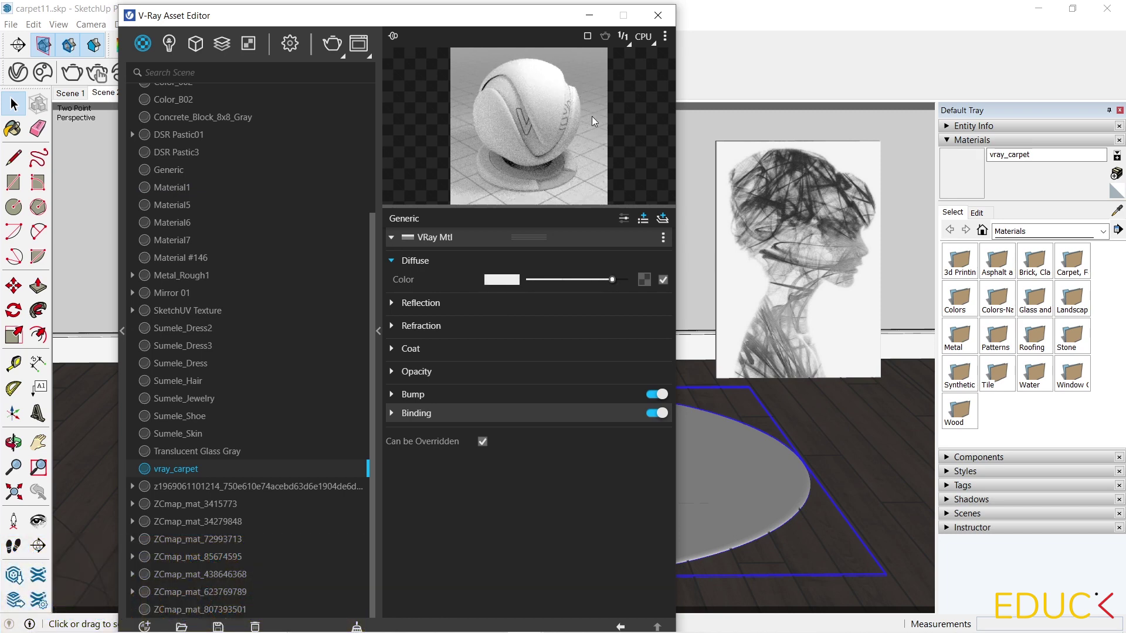
{"action": "left_click", "coordinate": [590, 15]}
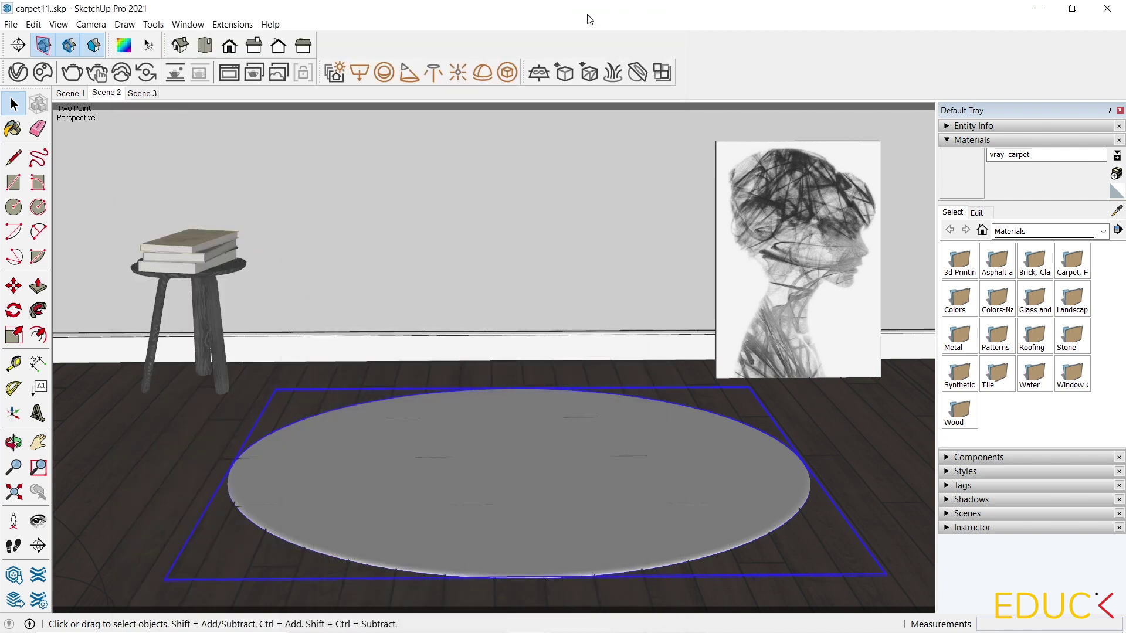
Sample vray_carpet, dock the V-Ray Objects toolbar, and add Fur to the selected carpet.
{"action": "left_click", "coordinate": [970, 185]}
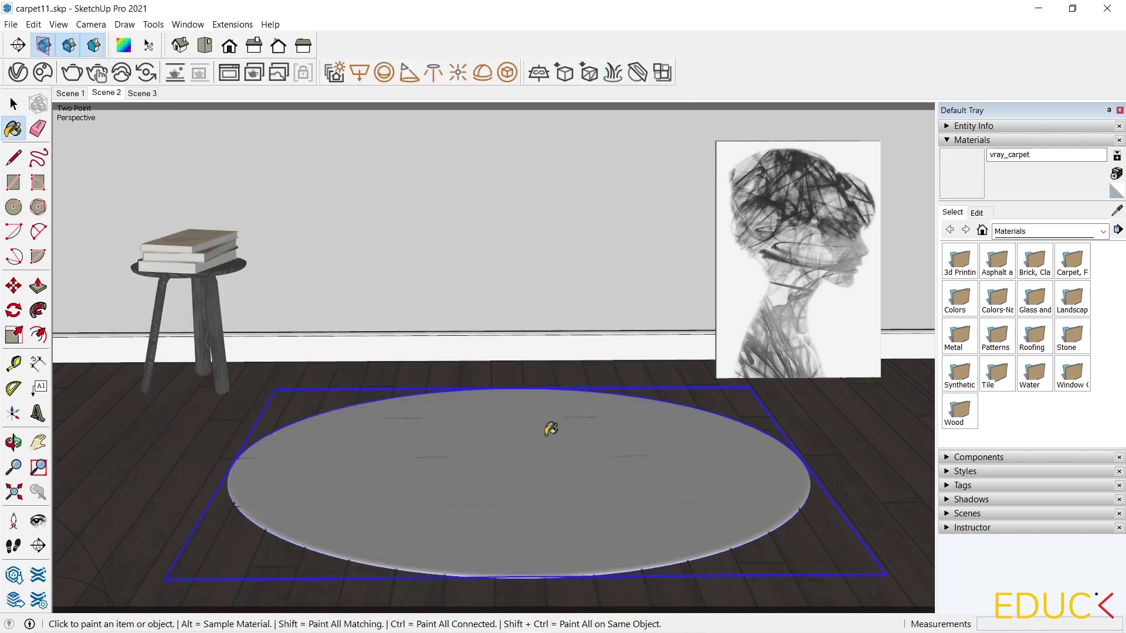
{"action": "key", "text": "space"}
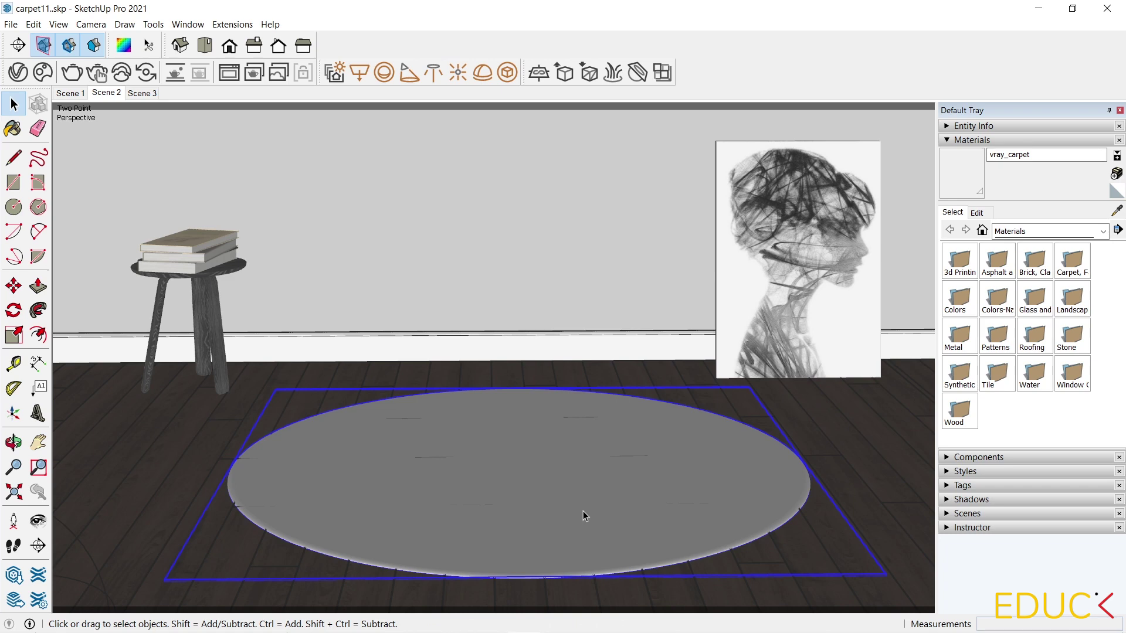
{"action": "right_click", "coordinate": [689, 73]}
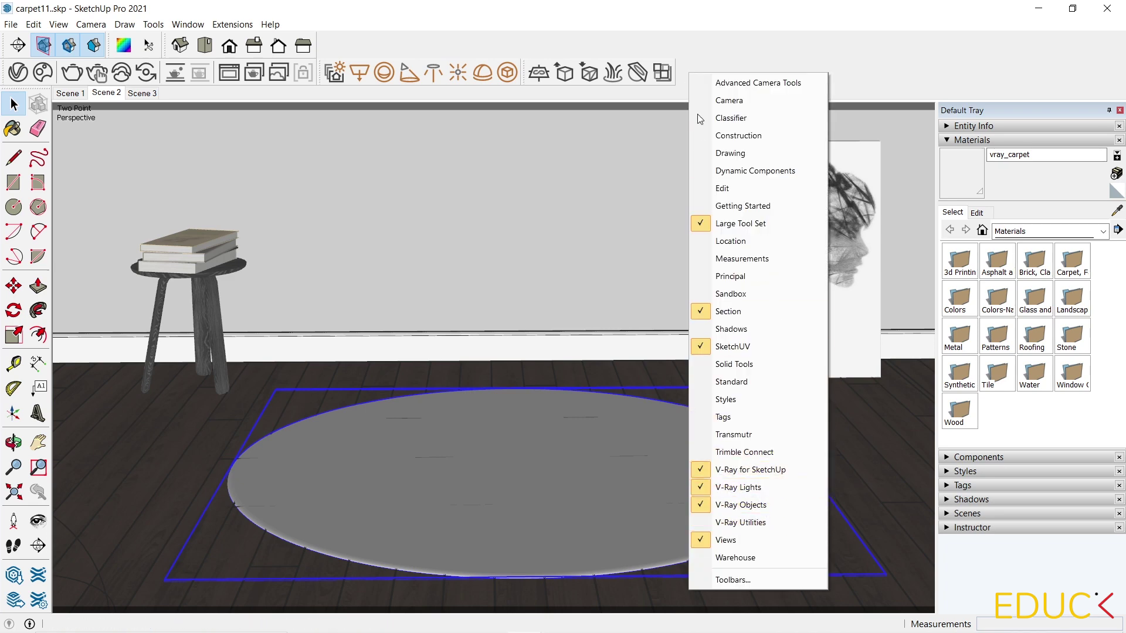
{"action": "left_click", "coordinate": [695, 69]}
{"action": "left_click_drag", "start_coordinate": [612, 72], "coordinate": [548, 66]}
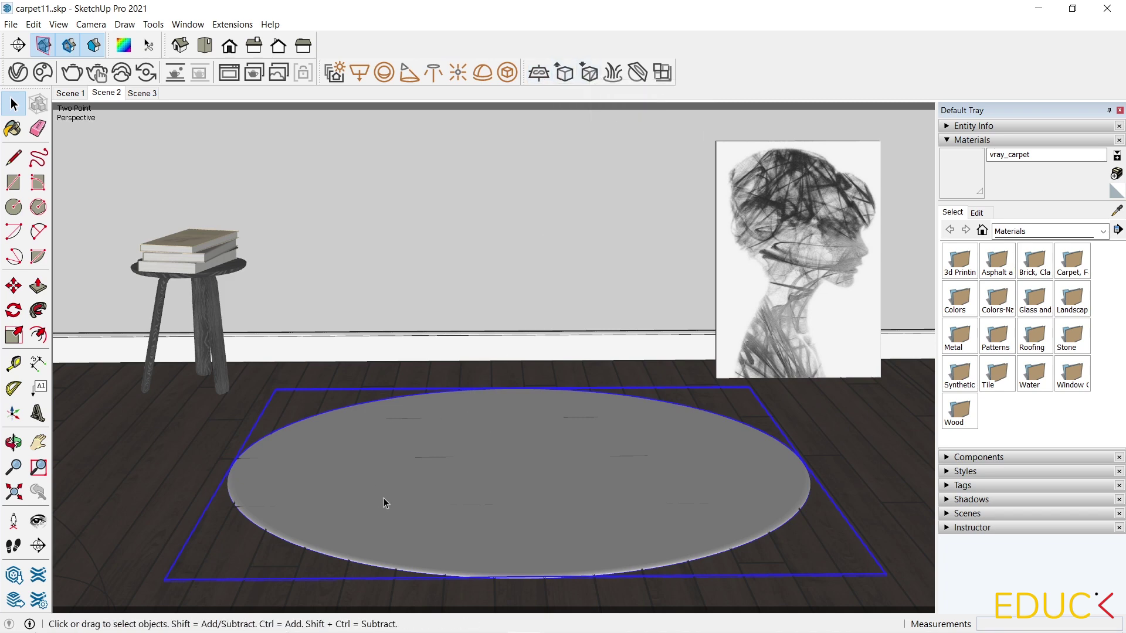
{"action": "left_click", "coordinate": [614, 72]}
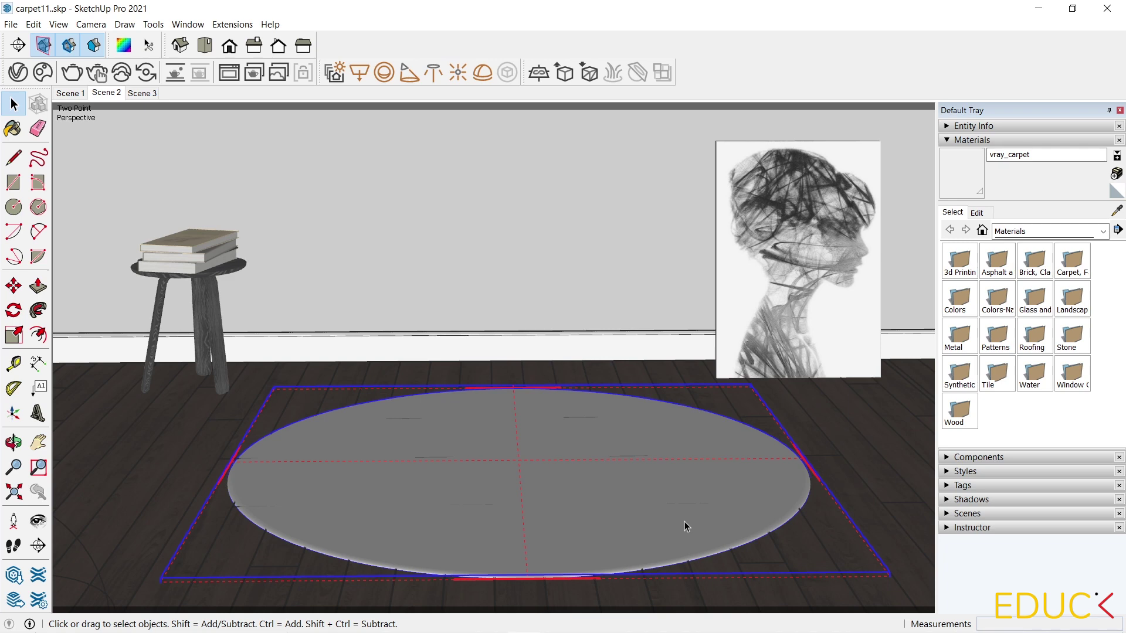
Show the carpet's Fur parameters from the Geometry list of the V-Ray Asset Editor.
{"action": "left_click", "coordinate": [19, 72]}
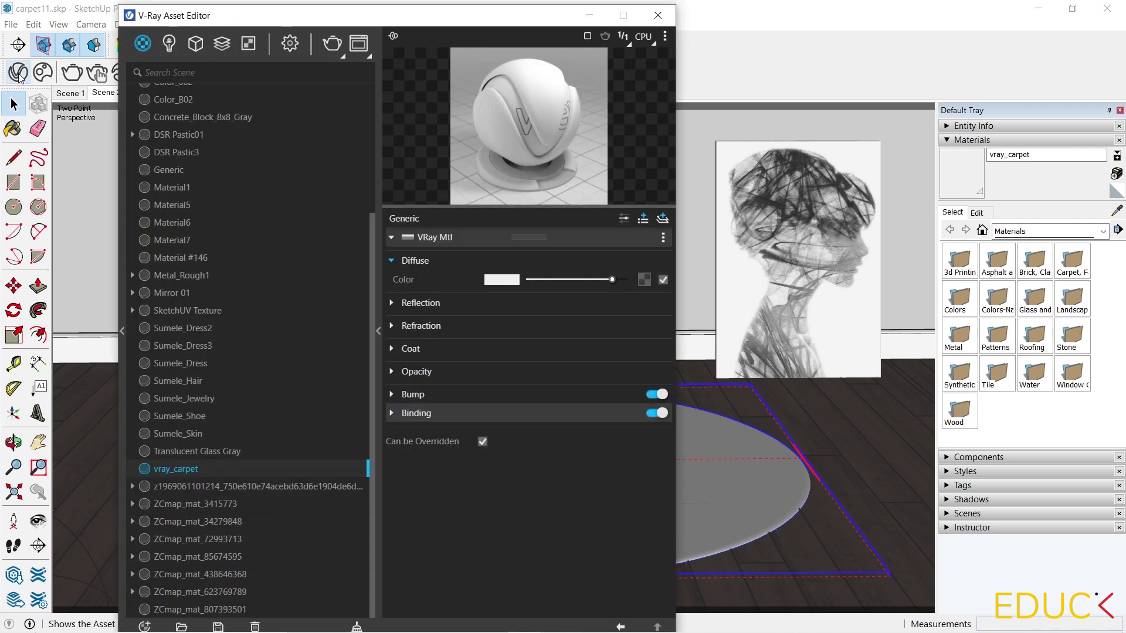
{"action": "left_click", "coordinate": [195, 44]}
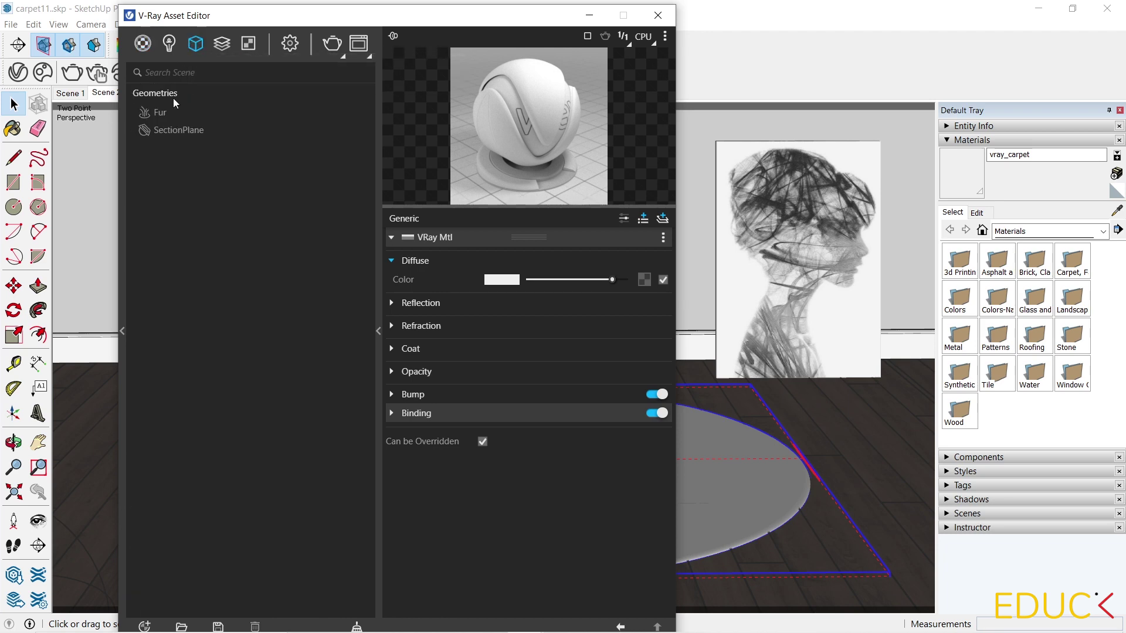
{"action": "left_click", "coordinate": [159, 113]}
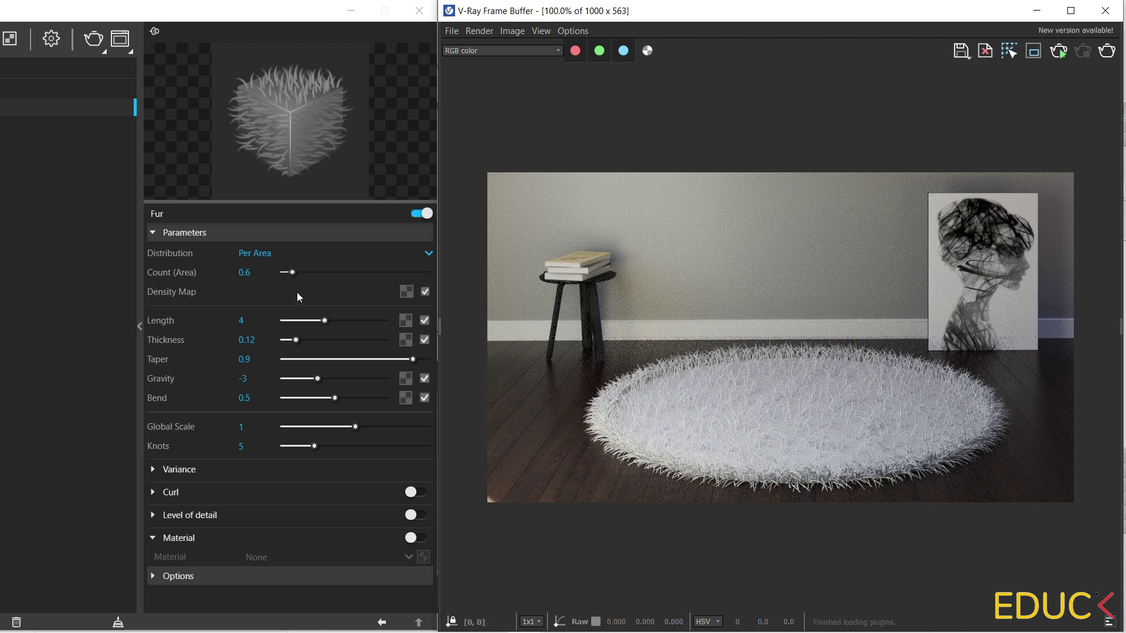
Set the fur Length to 10 and Thickness to 0.49.
{"action": "mouse_move", "coordinate": [166, 326]}
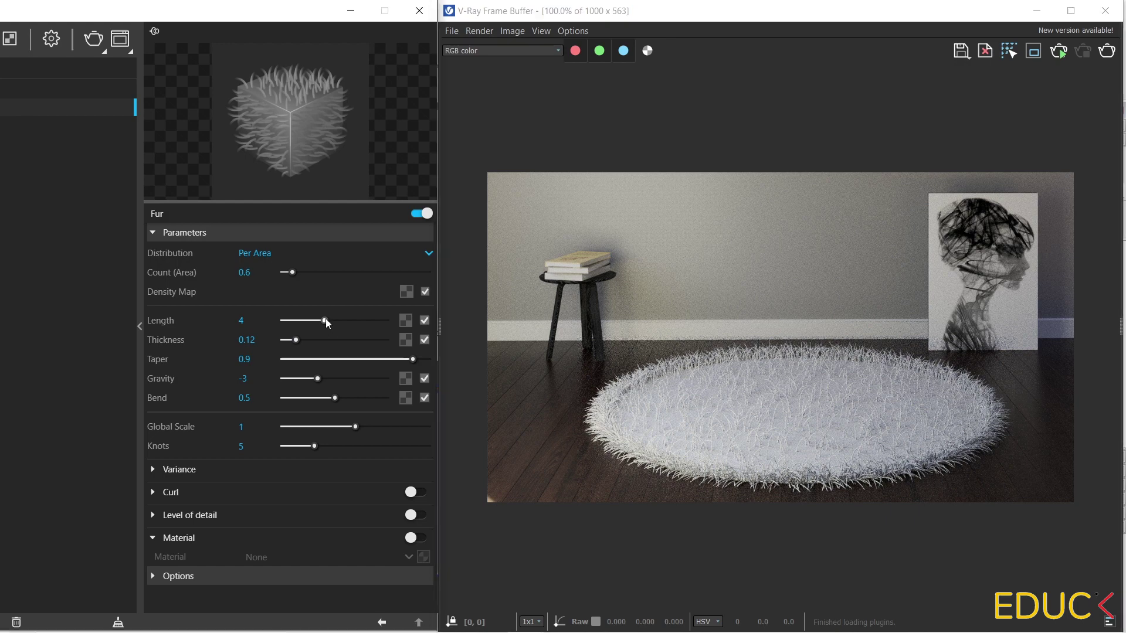
{"action": "left_click_drag", "start_coordinate": [326, 320], "coordinate": [390, 317]}
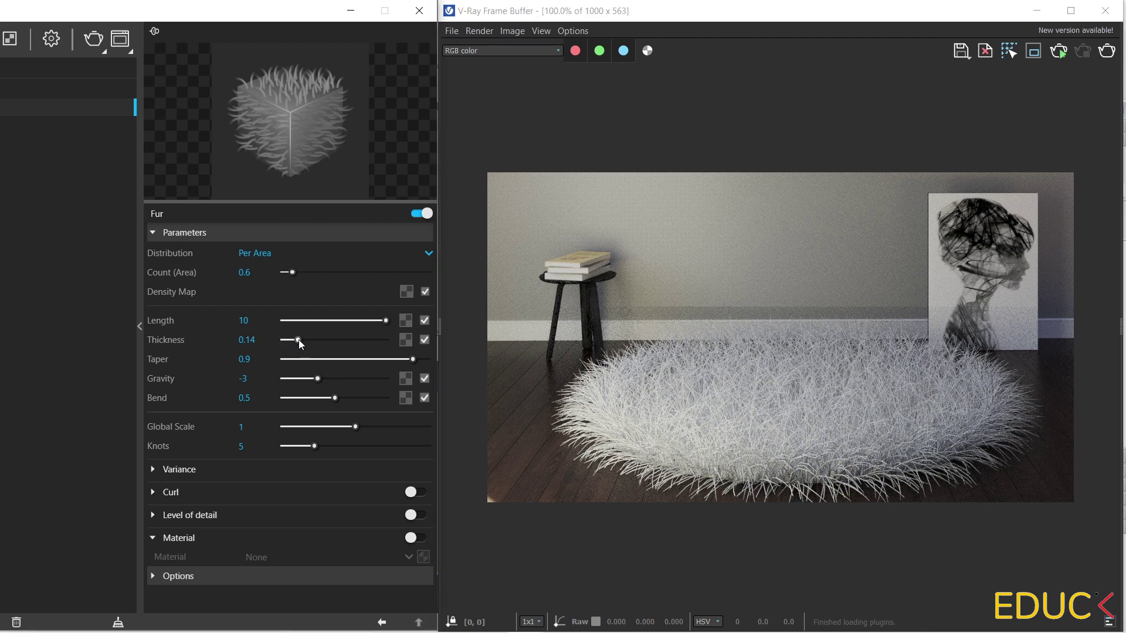
{"action": "left_click_drag", "start_coordinate": [298, 339], "coordinate": [333, 339]}
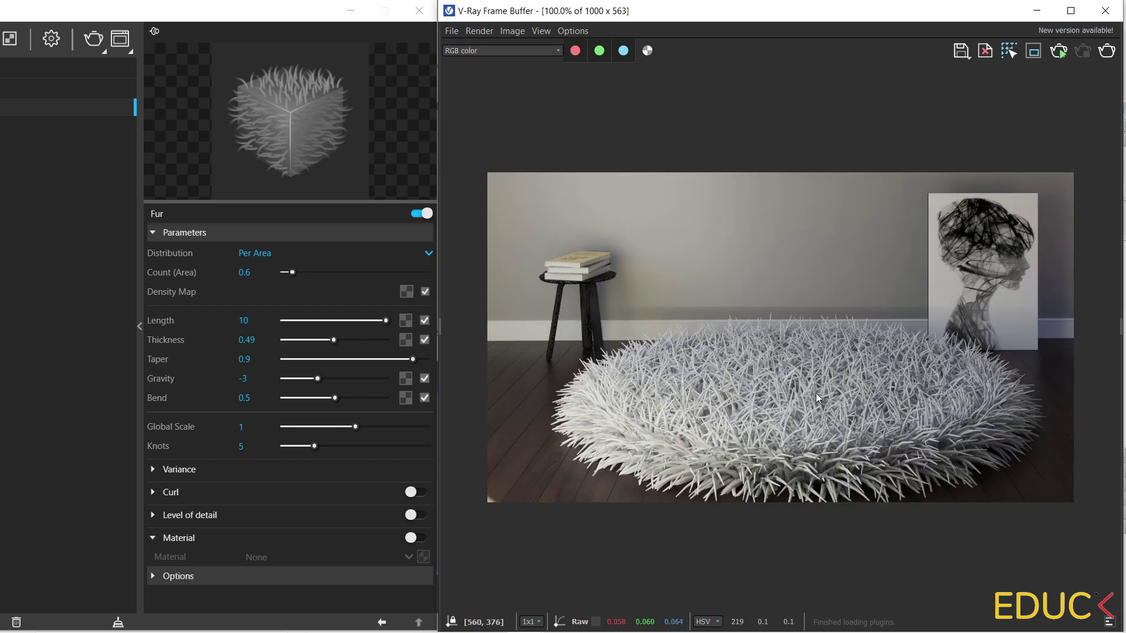
Keep Per Area distribution, enter Count (Area) 30, and shorten fur Length to 0.24.
{"action": "mouse_move", "coordinate": [172, 257]}
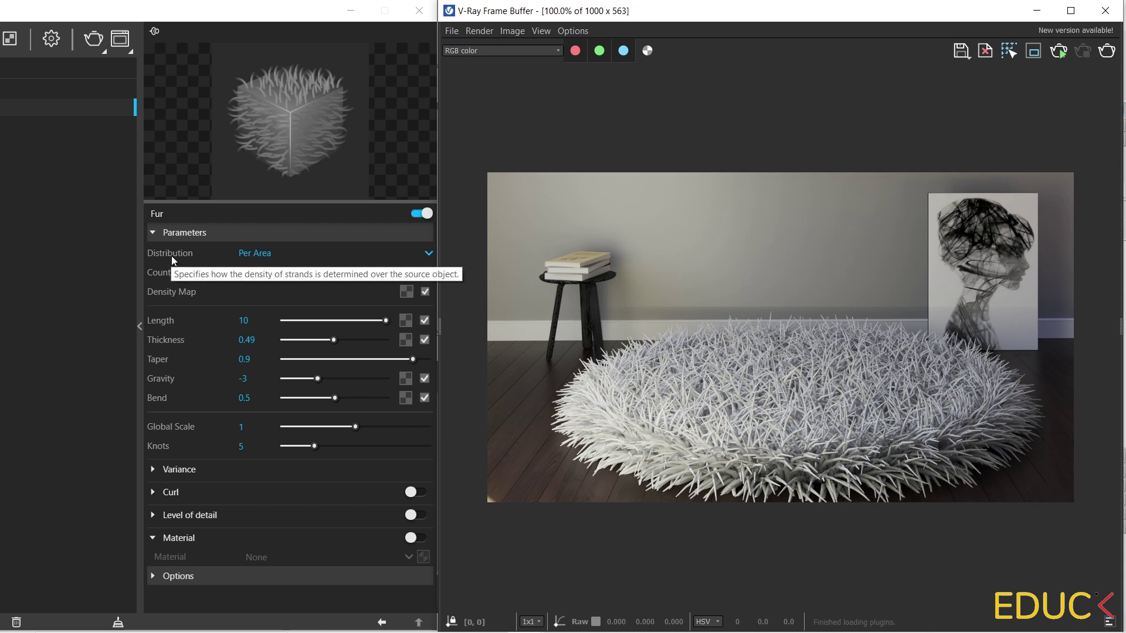
{"action": "left_click", "coordinate": [287, 251]}
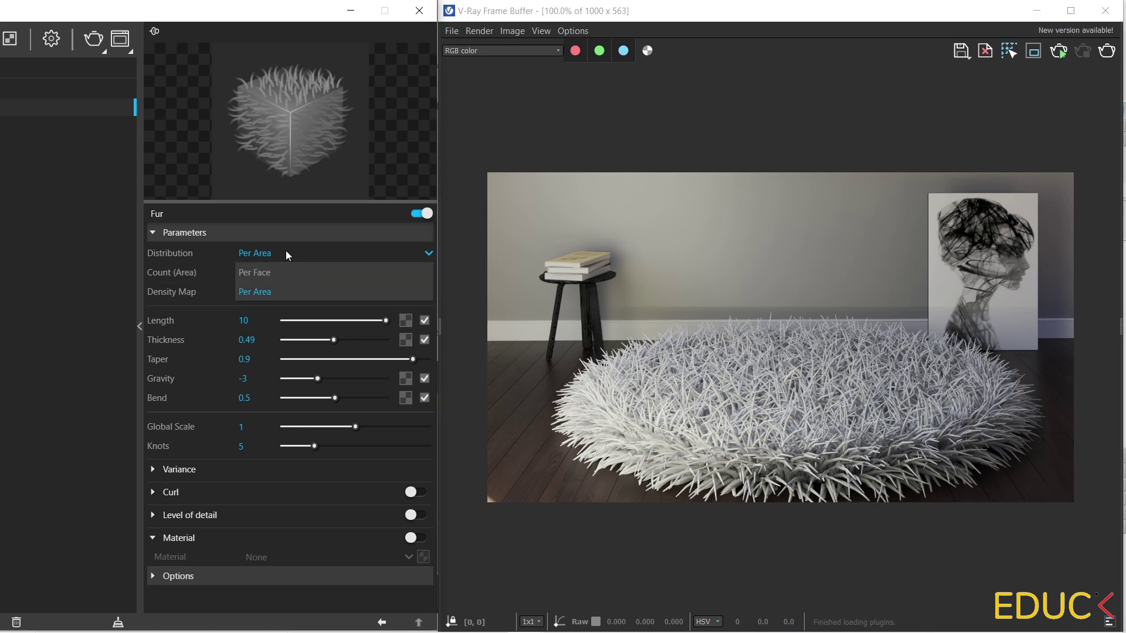
{"action": "left_click", "coordinate": [286, 250]}
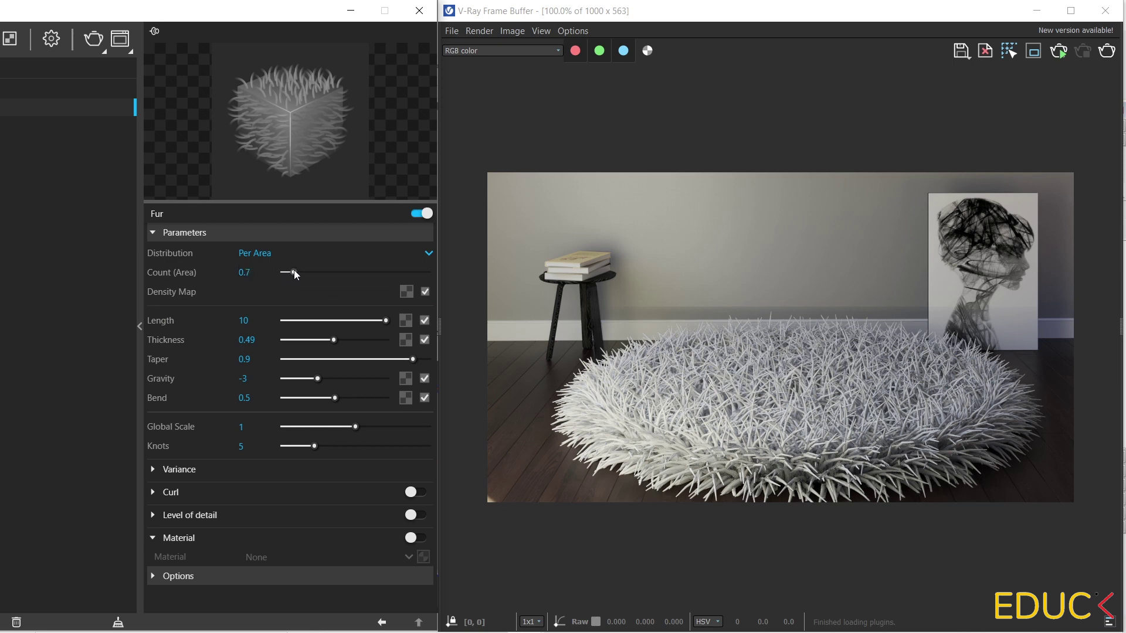
{"action": "left_click_drag", "start_coordinate": [294, 270], "coordinate": [300, 271]}
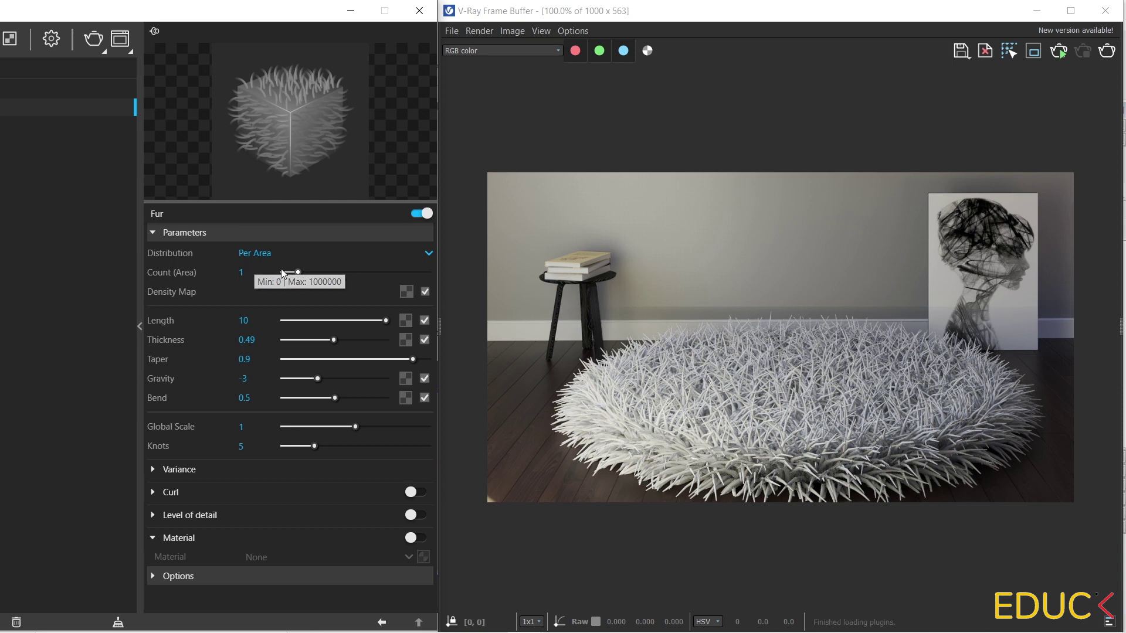
{"action": "left_click_drag", "start_coordinate": [298, 272], "coordinate": [303, 272]}
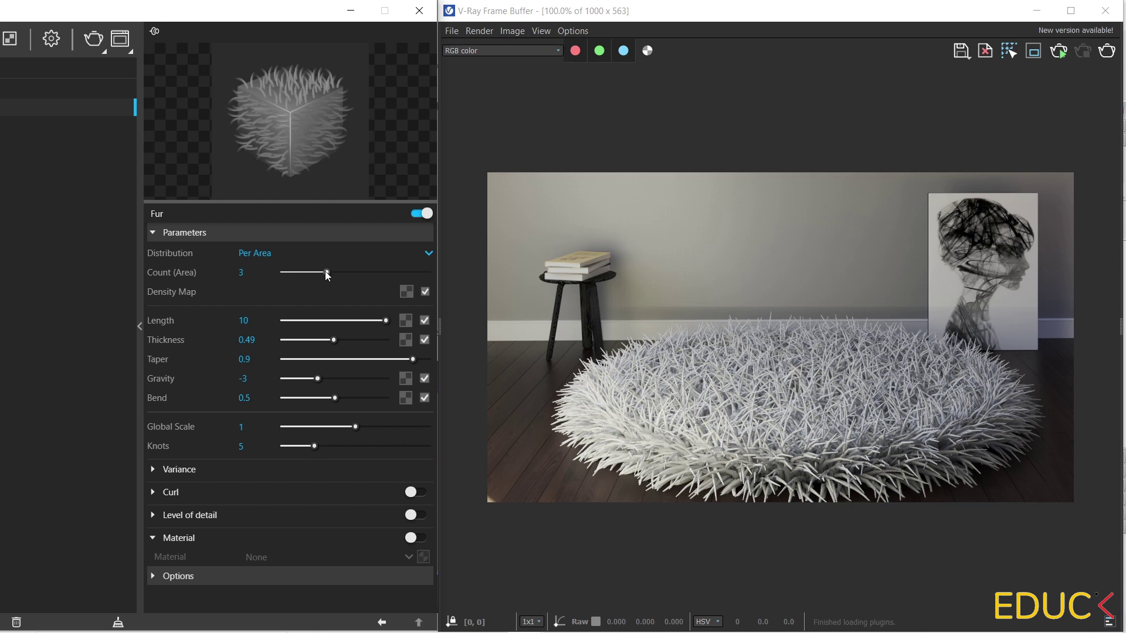
{"action": "mouse_move", "coordinate": [341, 270]}
{"action": "left_mouse_down"}
{"action": "mouse_move", "coordinate": [405, 270]}
{"action": "mouse_move", "coordinate": [334, 279]}
{"action": "left_mouse_up"}
{"action": "left_click", "coordinate": [244, 272]}
{"action": "type", "text": "30"}
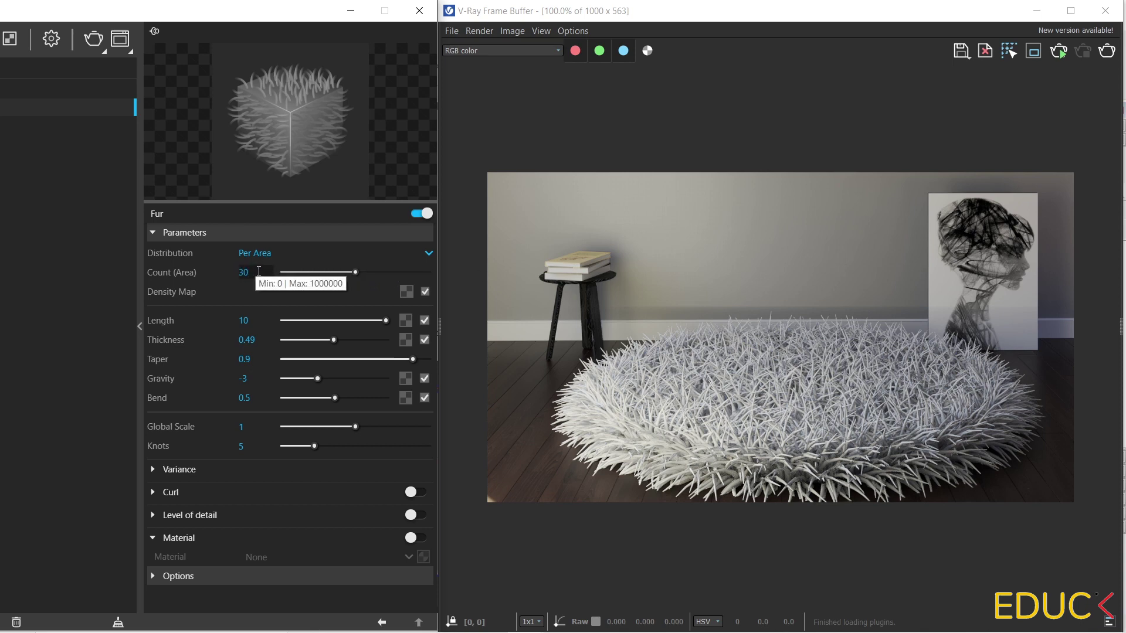
{"action": "left_click", "coordinate": [349, 334]}
{"action": "left_click_drag", "start_coordinate": [386, 321], "coordinate": [288, 325]}
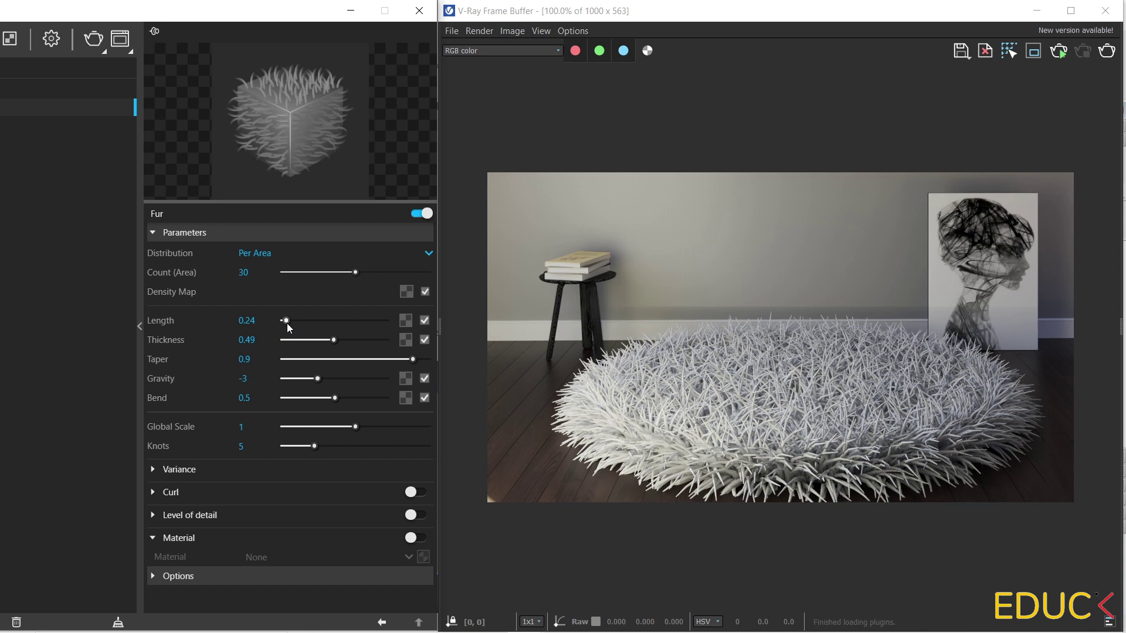
Set fur Thickness to 0.05, Count (Area) to 10.1 and Length to 2.03.
{"action": "left_click_drag", "start_coordinate": [333, 340], "coordinate": [289, 343]}
{"action": "scroll", "coordinate": [780, 400], "scroll_direction": "up", "scroll_amount": 2}
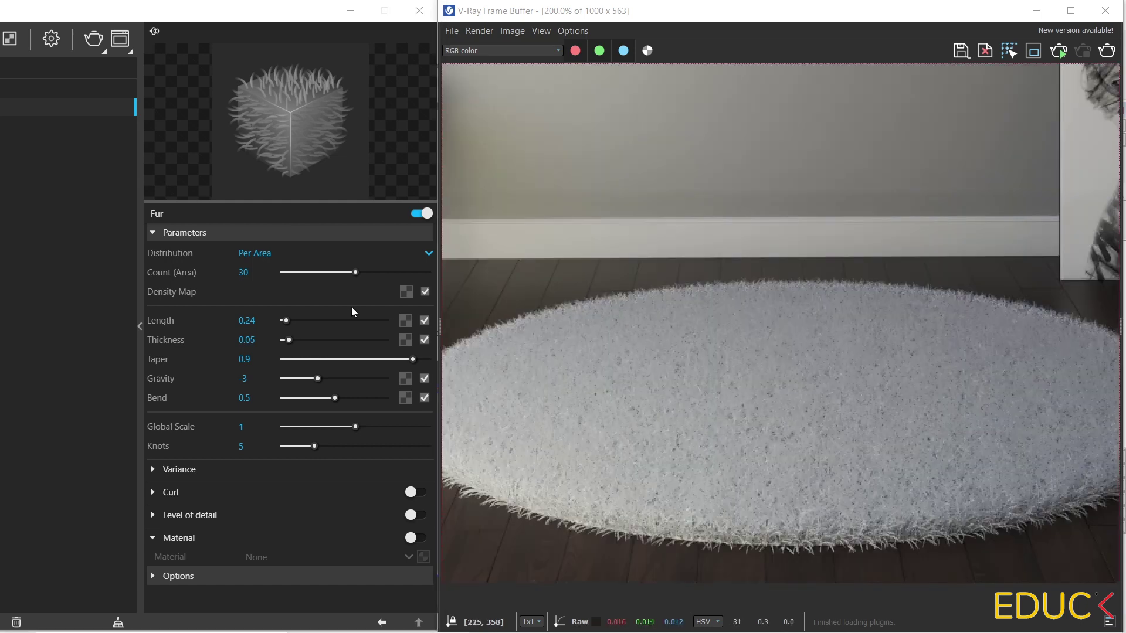
{"action": "left_click_drag", "start_coordinate": [355, 273], "coordinate": [308, 273]}
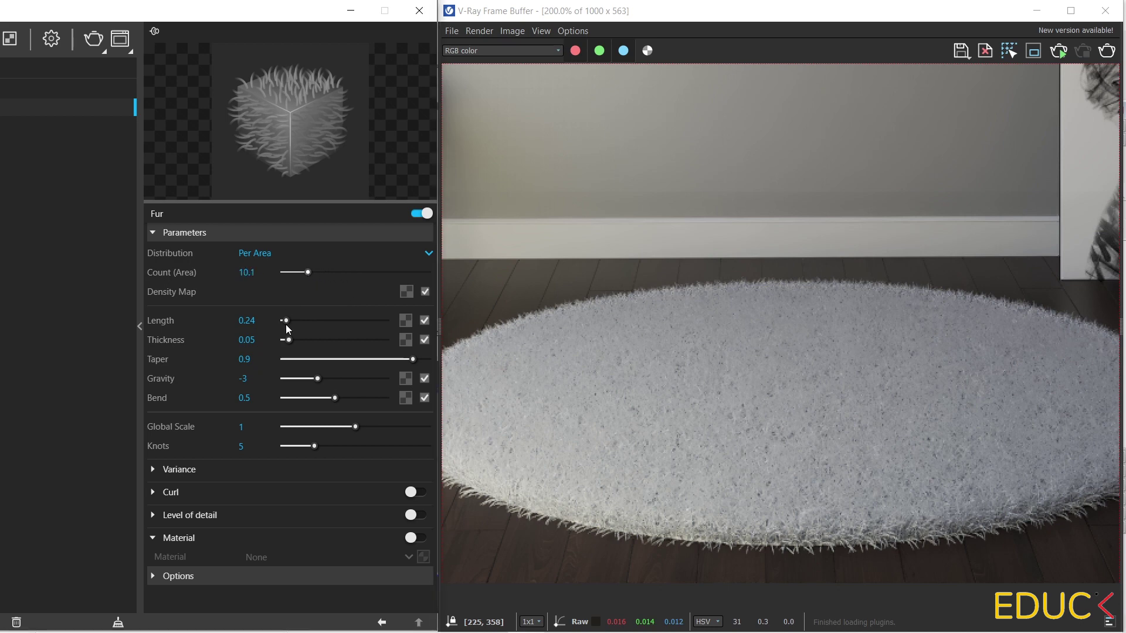
{"action": "left_click_drag", "start_coordinate": [287, 319], "coordinate": [304, 320]}
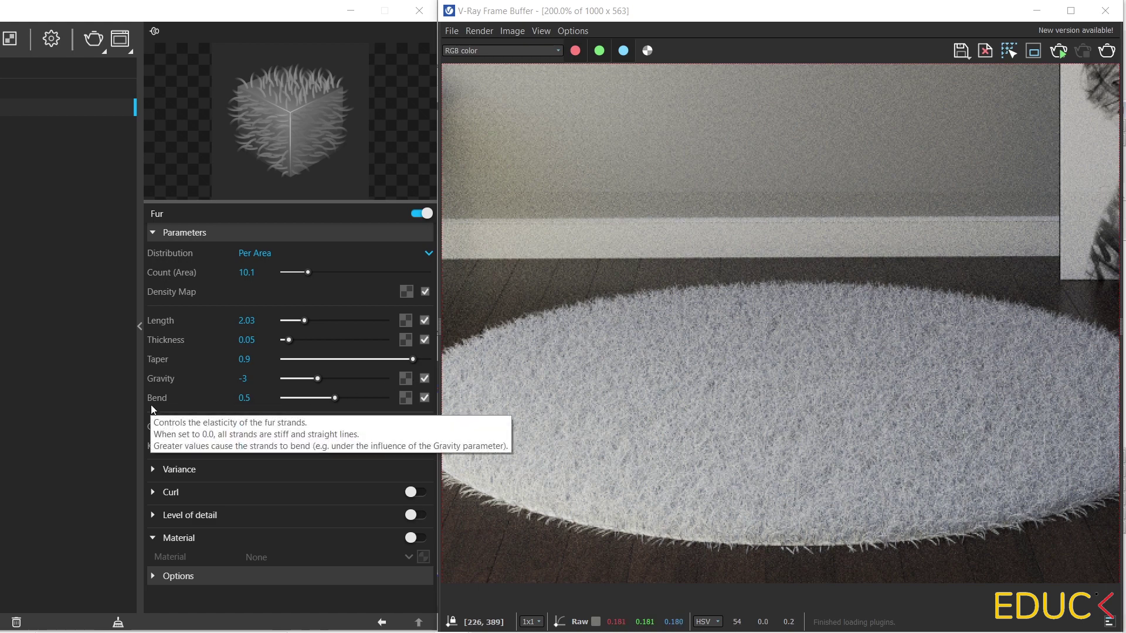
Lengthen the fur to 5.01, trying Gravity and Bend before settling on -3 and 0.5.
{"action": "mouse_move", "coordinate": [154, 376]}
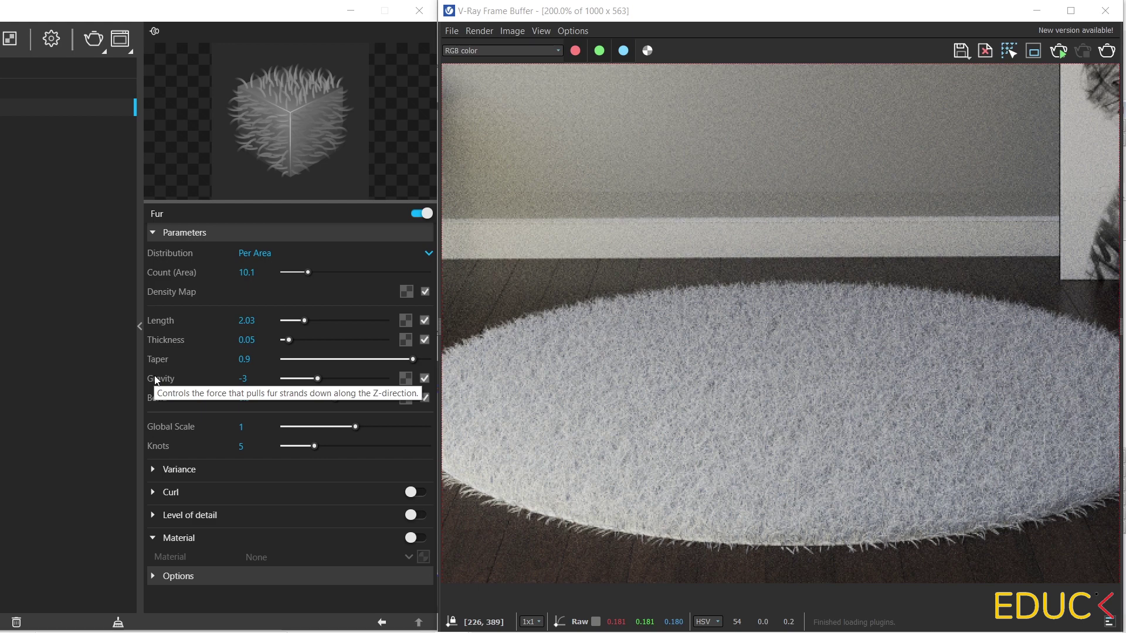
{"action": "mouse_move", "coordinate": [159, 408]}
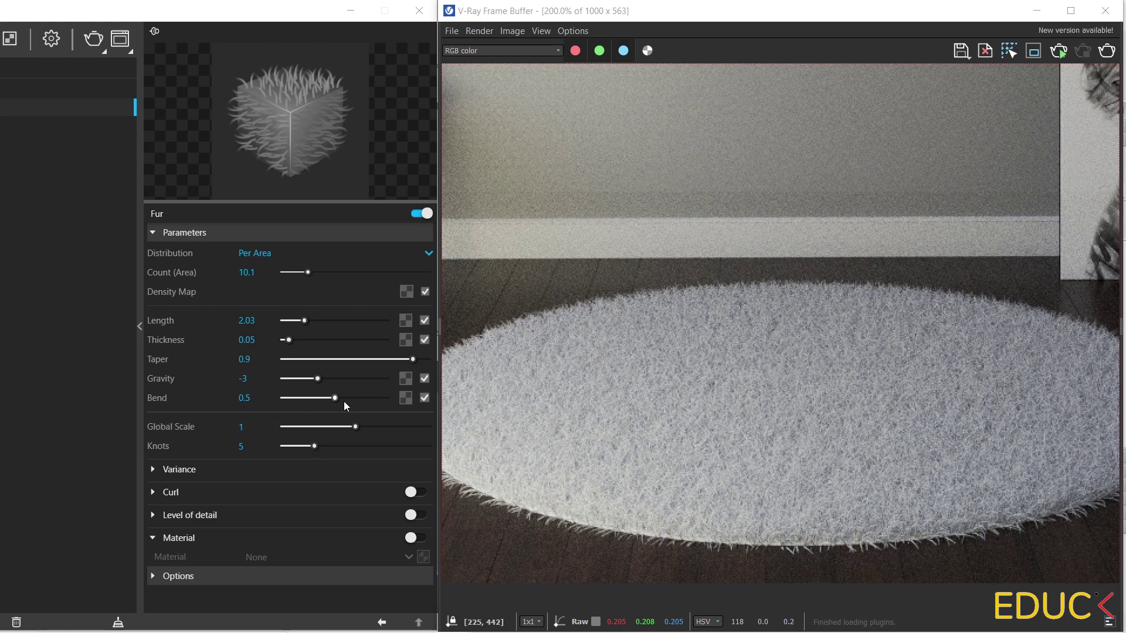
{"action": "left_click_drag", "start_coordinate": [319, 379], "coordinate": [370, 381]}
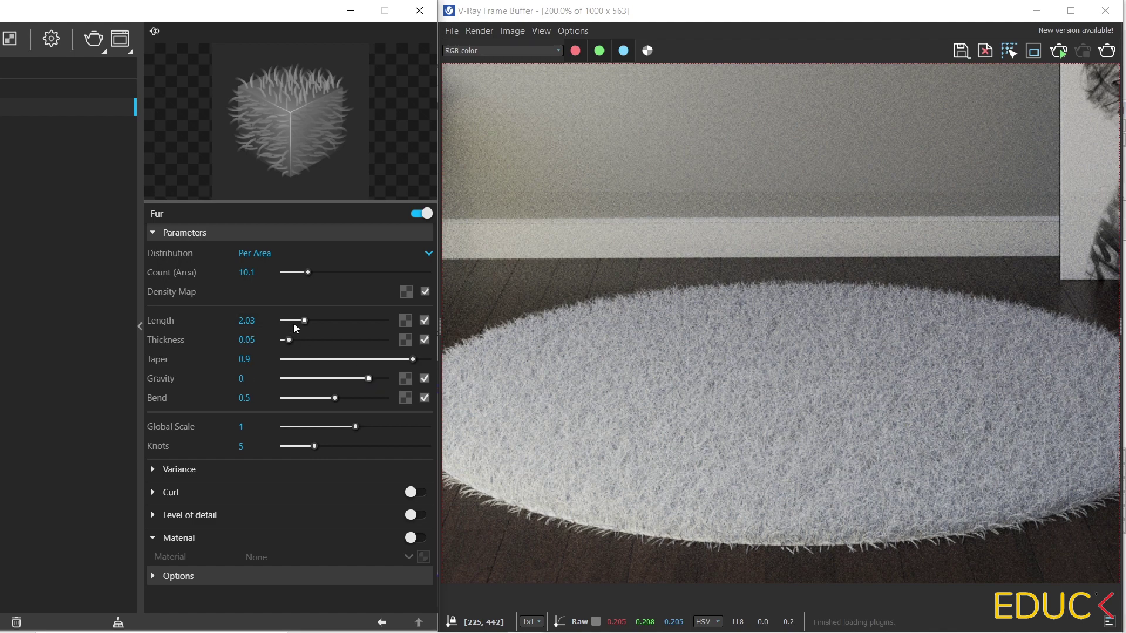
{"action": "left_click_drag", "start_coordinate": [304, 320], "coordinate": [335, 318]}
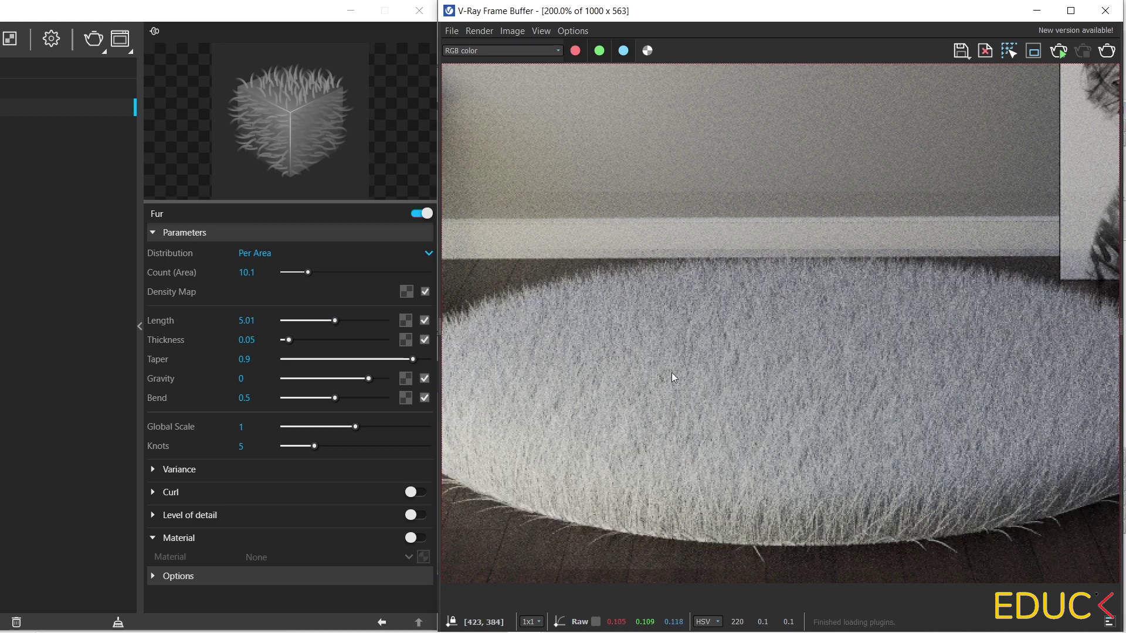
{"action": "double_click", "coordinate": [646, 357]}
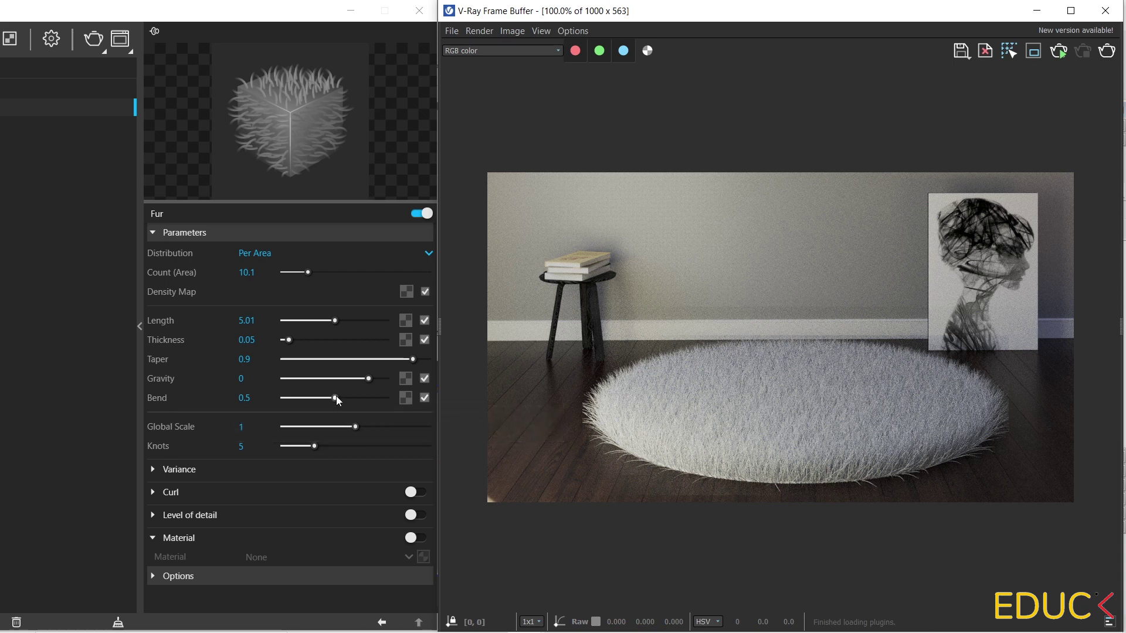
{"action": "left_click_drag", "start_coordinate": [335, 397], "coordinate": [283, 398]}
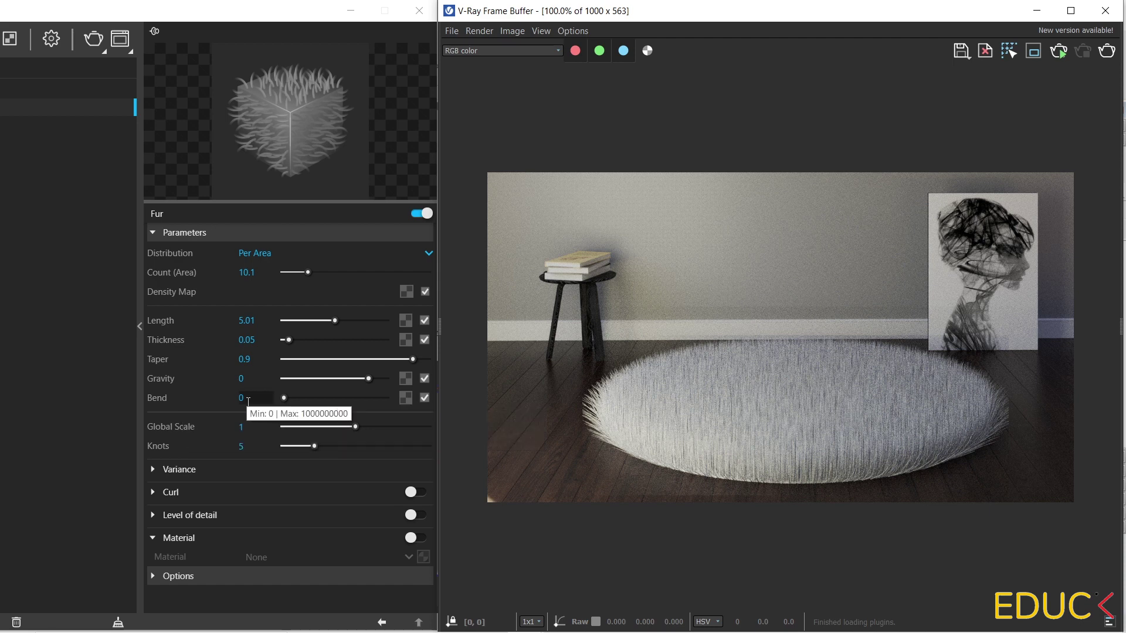
{"action": "left_click_drag", "start_coordinate": [368, 379], "coordinate": [314, 379]}
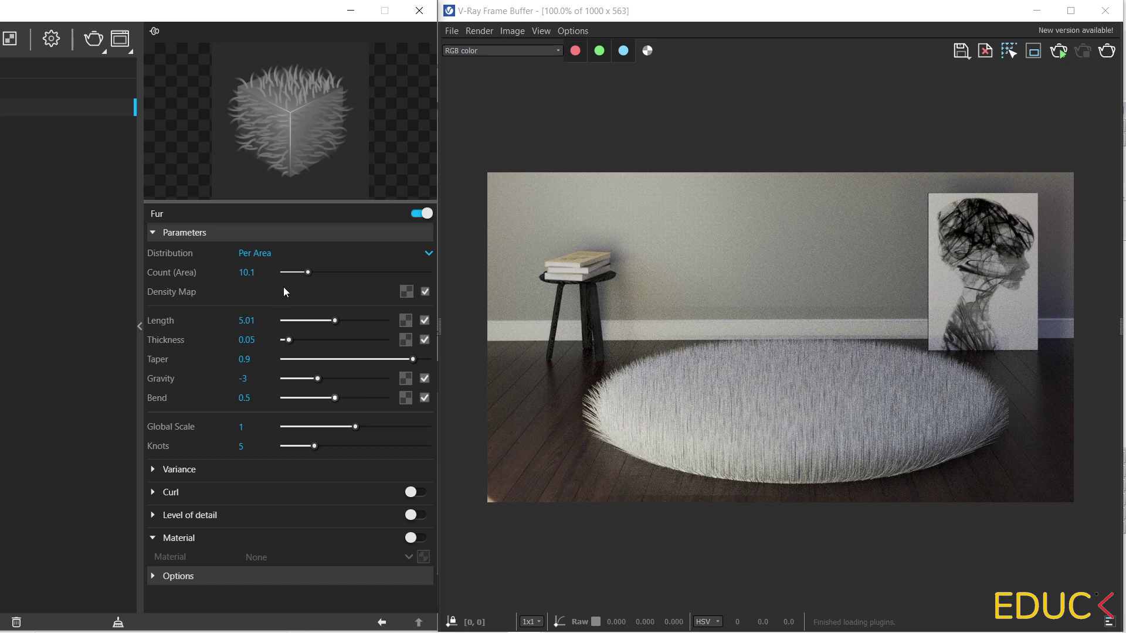
Set fur Length 2.08, Thickness 0.05 and Taper 0.9, checking the Scene 3 close-up render.
{"action": "mouse_move", "coordinate": [333, 321]}
{"action": "left_mouse_down"}
{"action": "mouse_move", "coordinate": [303, 323]}
{"action": "mouse_move", "coordinate": [335, 339]}
{"action": "left_mouse_up"}
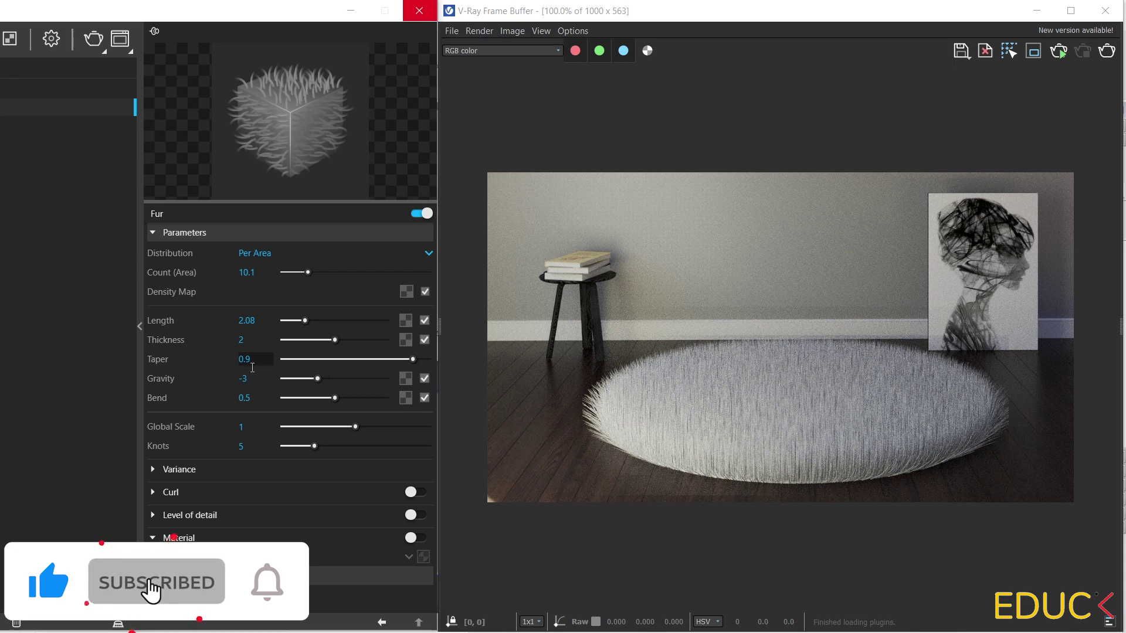
{"action": "left_click_drag", "start_coordinate": [412, 359], "coordinate": [297, 360]}
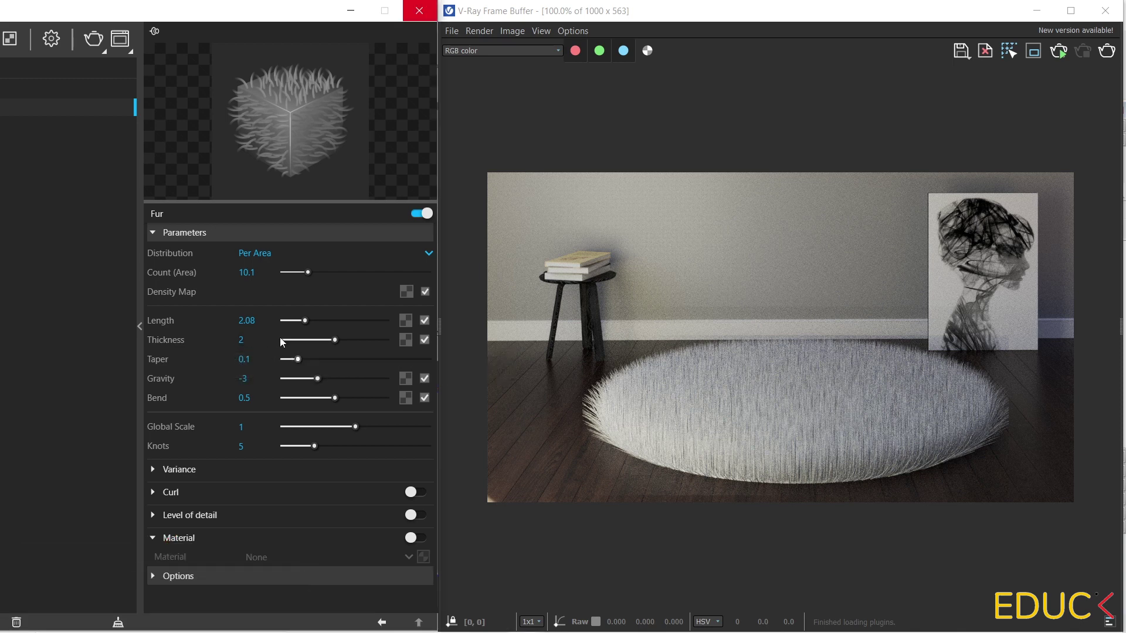
{"action": "left_click_drag", "start_coordinate": [336, 339], "coordinate": [290, 340]}
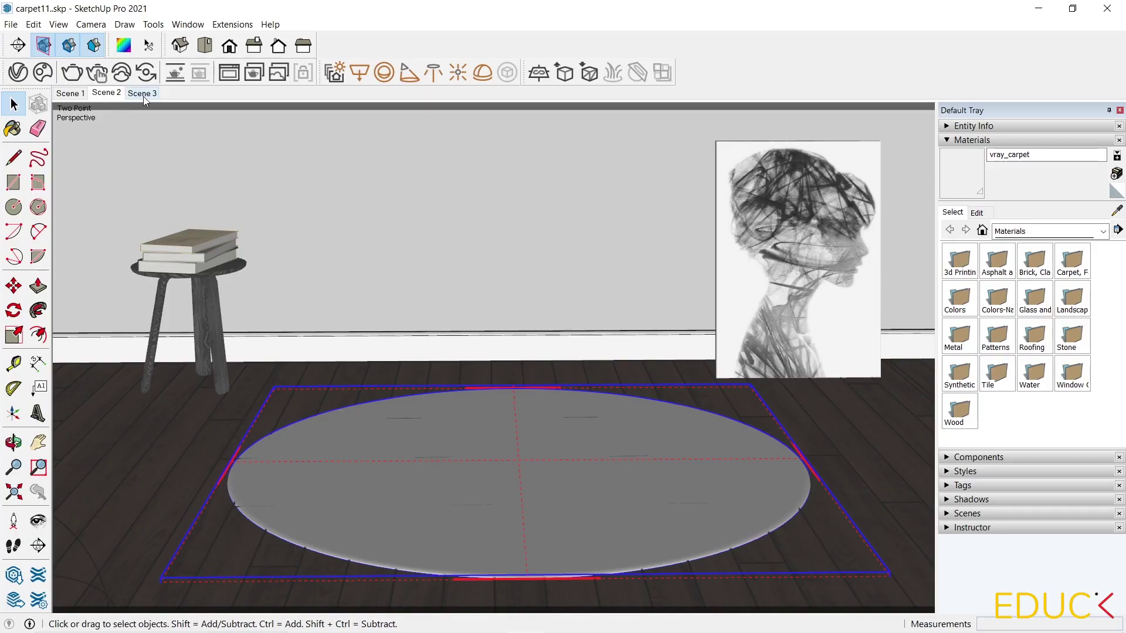
{"action": "left_click", "coordinate": [143, 94]}
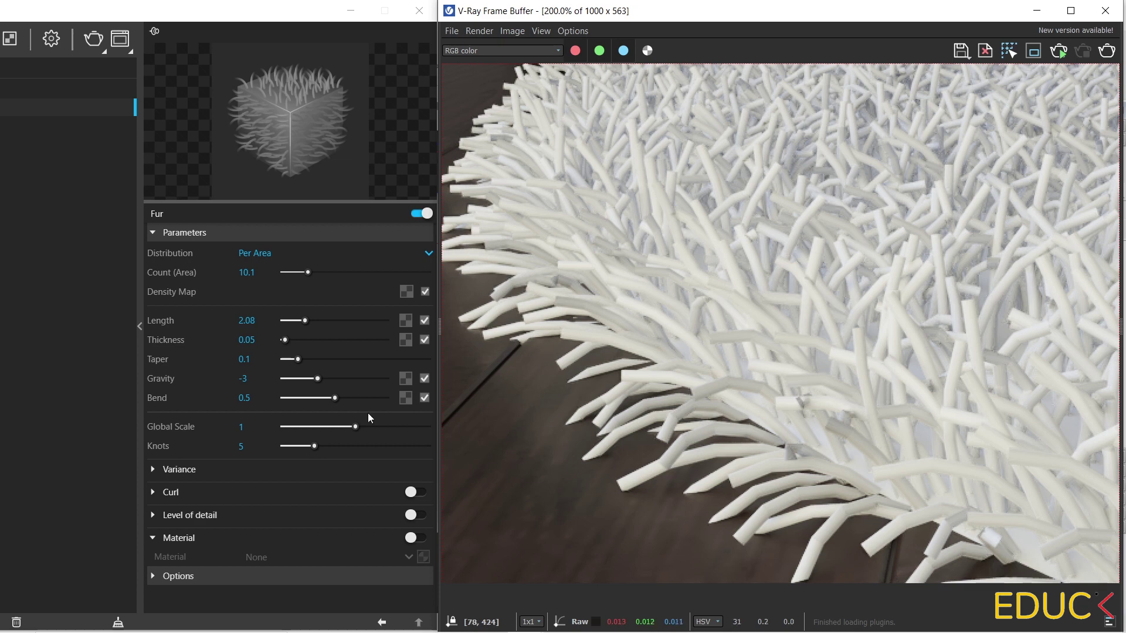
{"action": "left_click_drag", "start_coordinate": [298, 359], "coordinate": [311, 360]}
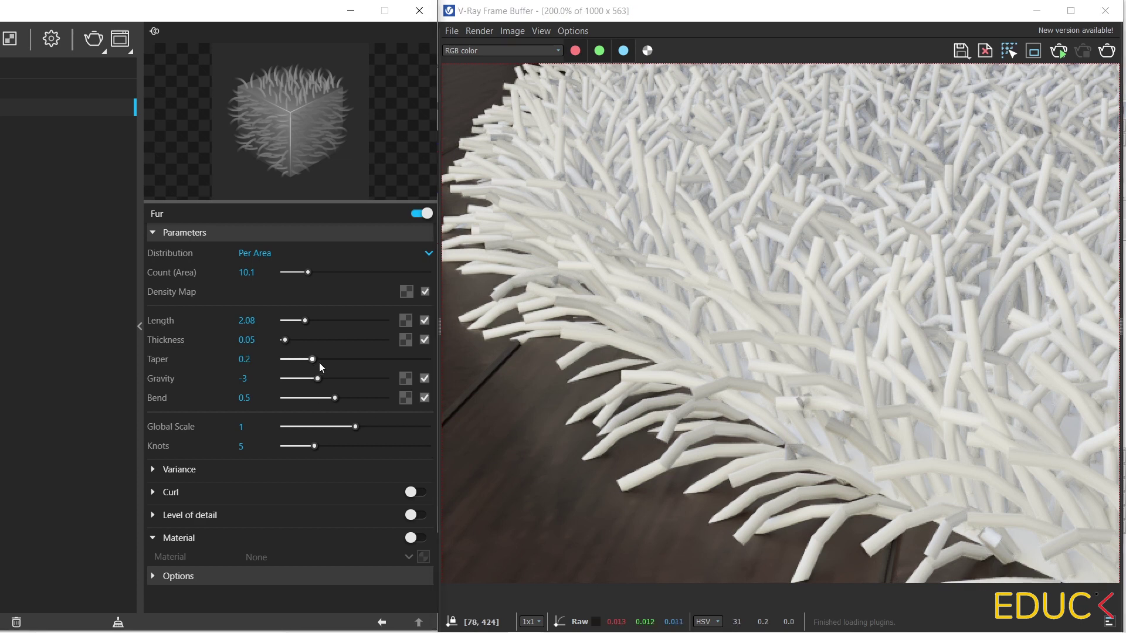
{"action": "left_click_drag", "start_coordinate": [389, 359], "coordinate": [409, 361]}
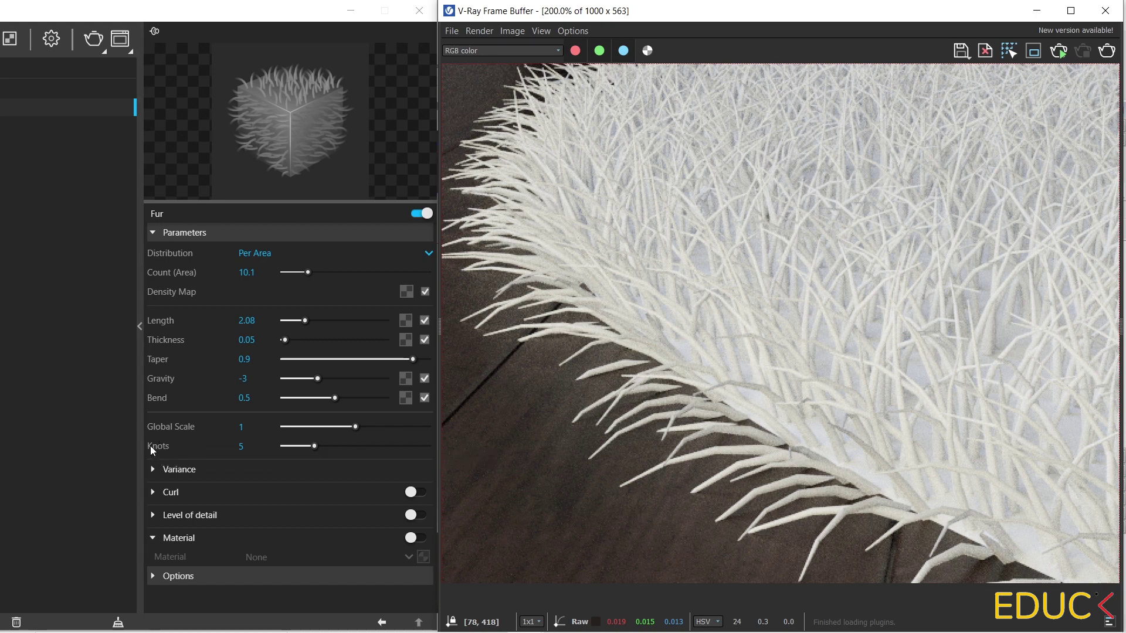
{"action": "left_click", "coordinate": [316, 445]}
Set Knots to 8, Count (Area) to 5, and Taper, Gravity and Bend to 0.
{"action": "left_click_drag", "start_coordinate": [329, 445], "coordinate": [345, 445]}
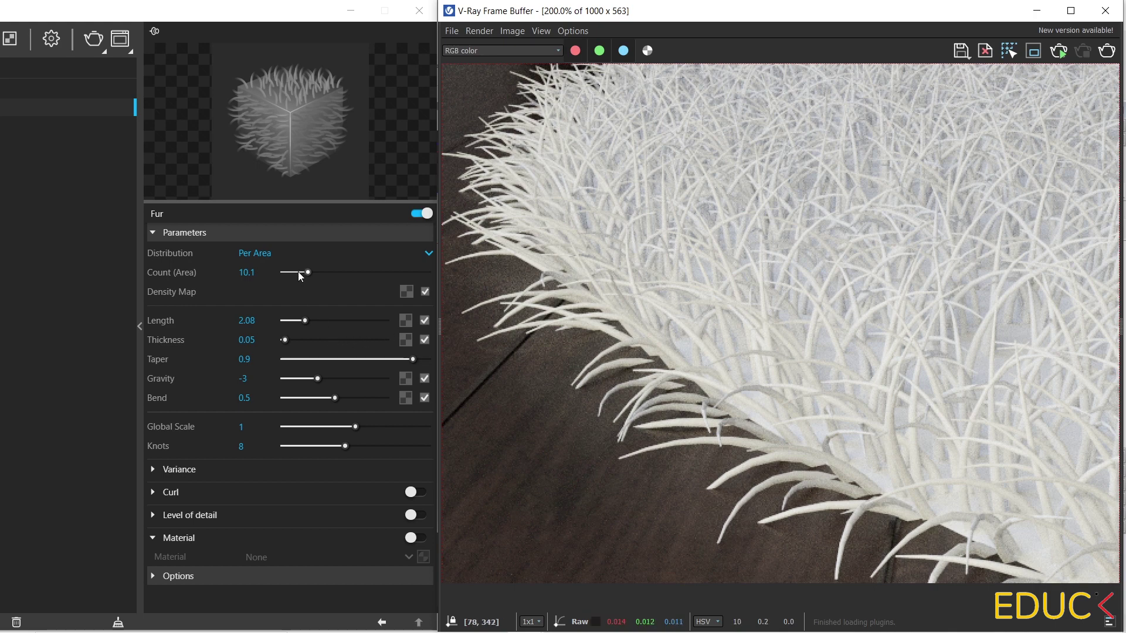
{"action": "left_click_drag", "start_coordinate": [309, 271], "coordinate": [298, 270]}
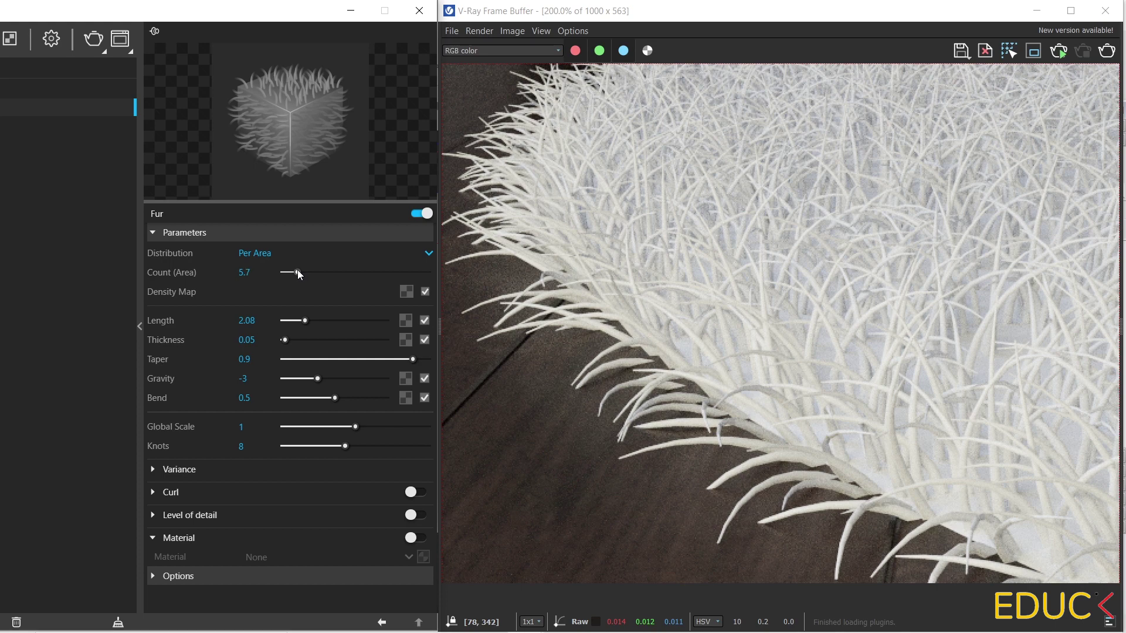
{"action": "left_click", "coordinate": [286, 359]}
{"action": "left_click_drag", "start_coordinate": [300, 379], "coordinate": [371, 378]}
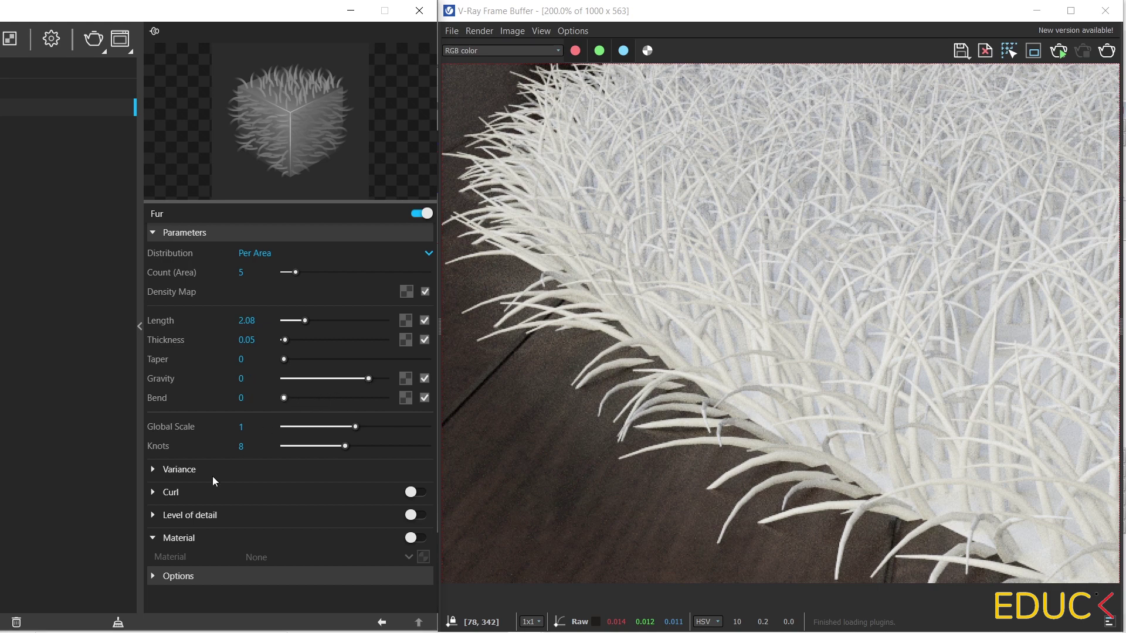
{"action": "left_click", "coordinate": [153, 494]}
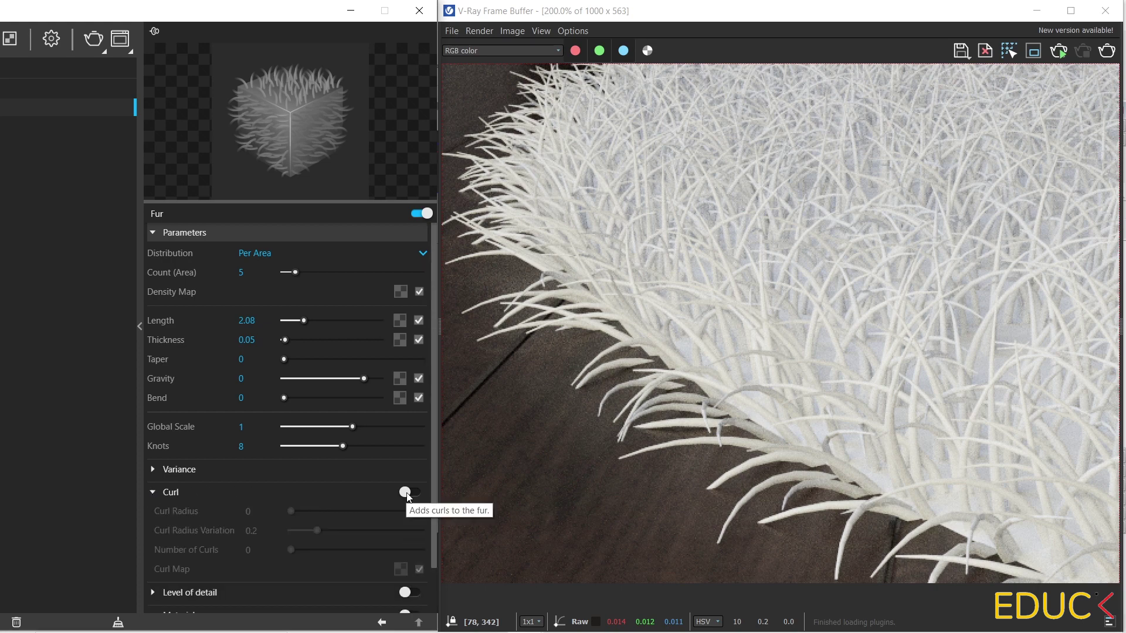
Enable fur Curl with 5 curls to preview zigzag strands, then switch curling off again.
{"action": "left_click", "coordinate": [408, 493]}
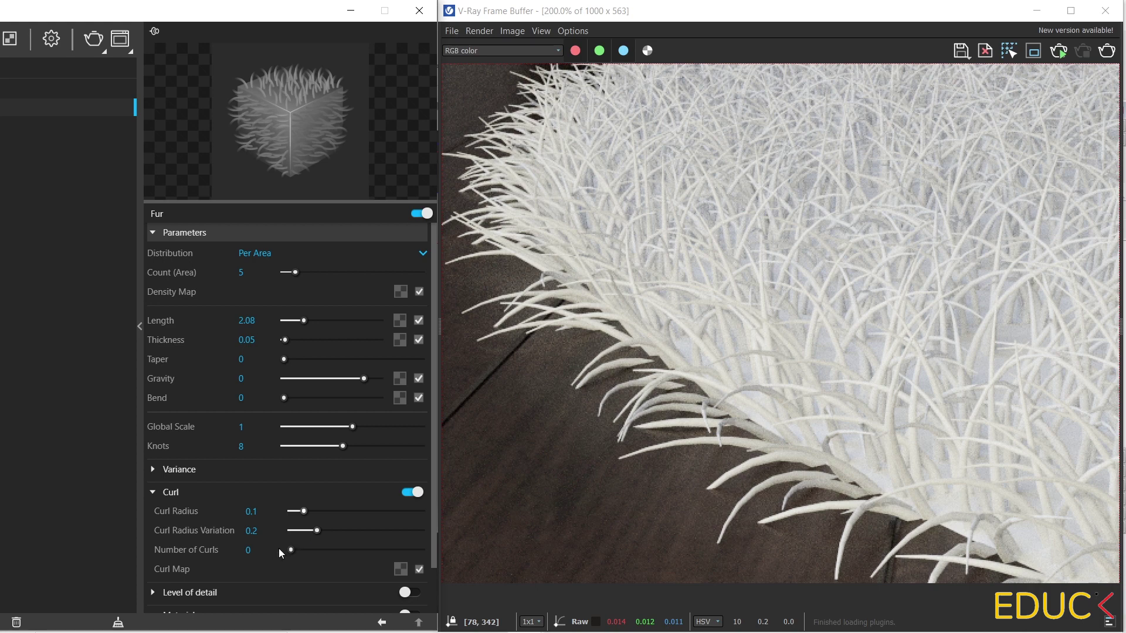
{"action": "left_click_drag", "start_coordinate": [291, 550], "coordinate": [356, 550]}
{"action": "scroll", "coordinate": [780, 195], "scroll_direction": "down", "scroll_amount": 2}
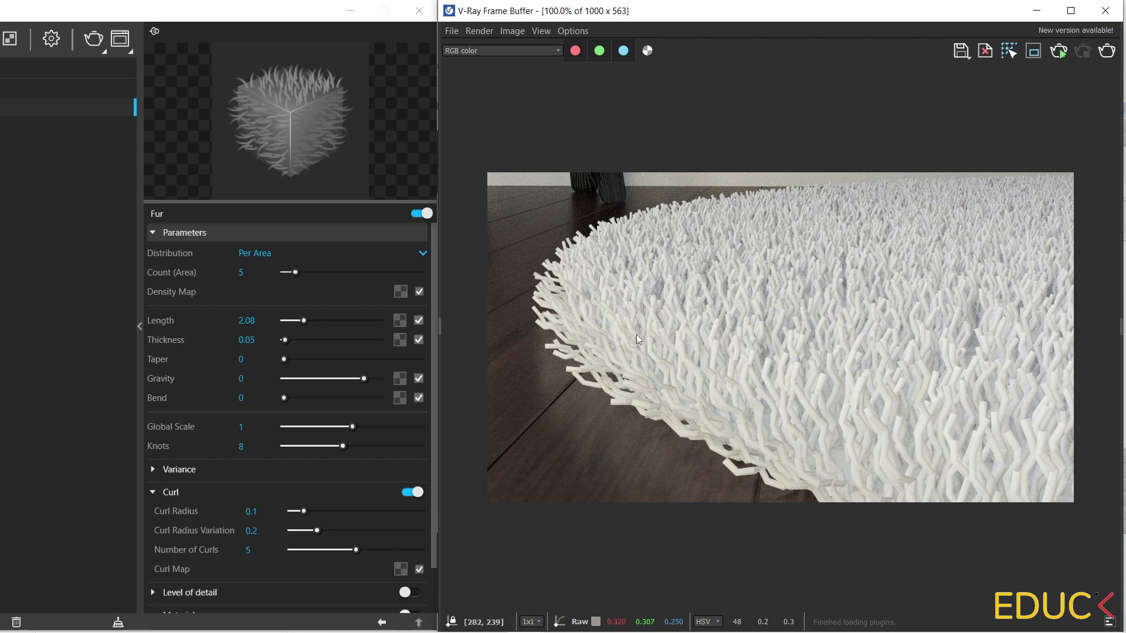
{"action": "left_click", "coordinate": [414, 493]}
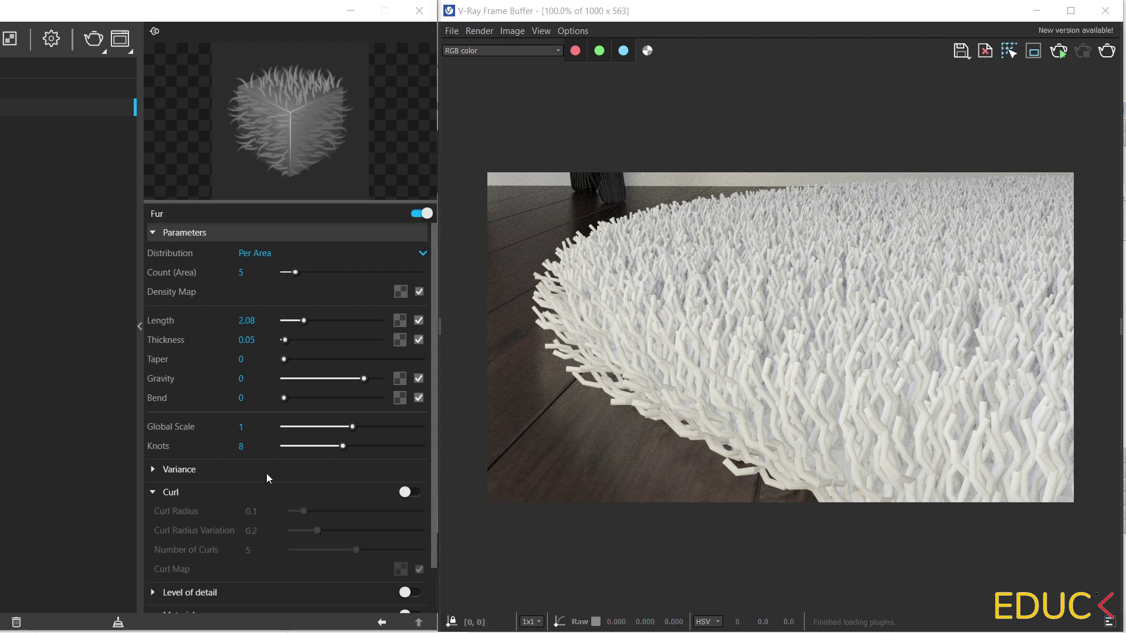
Show the Variance settings and restore fur Taper 0.9, Gravity -3 and Bend 0.5.
{"action": "left_click", "coordinate": [213, 467]}
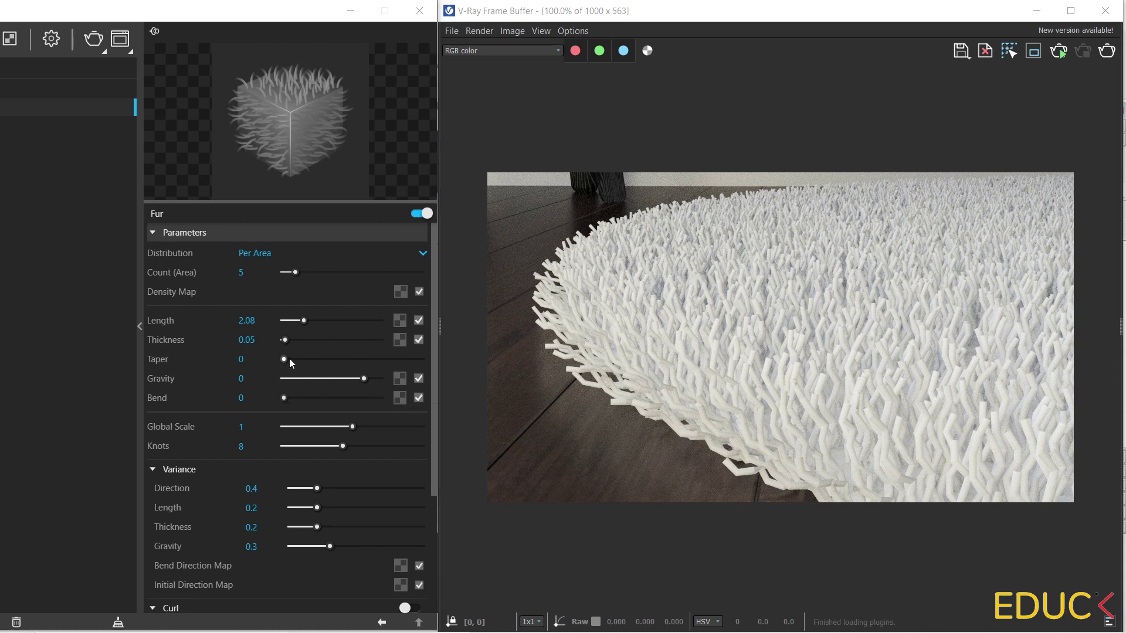
{"action": "left_click_drag", "start_coordinate": [285, 358], "coordinate": [386, 359]}
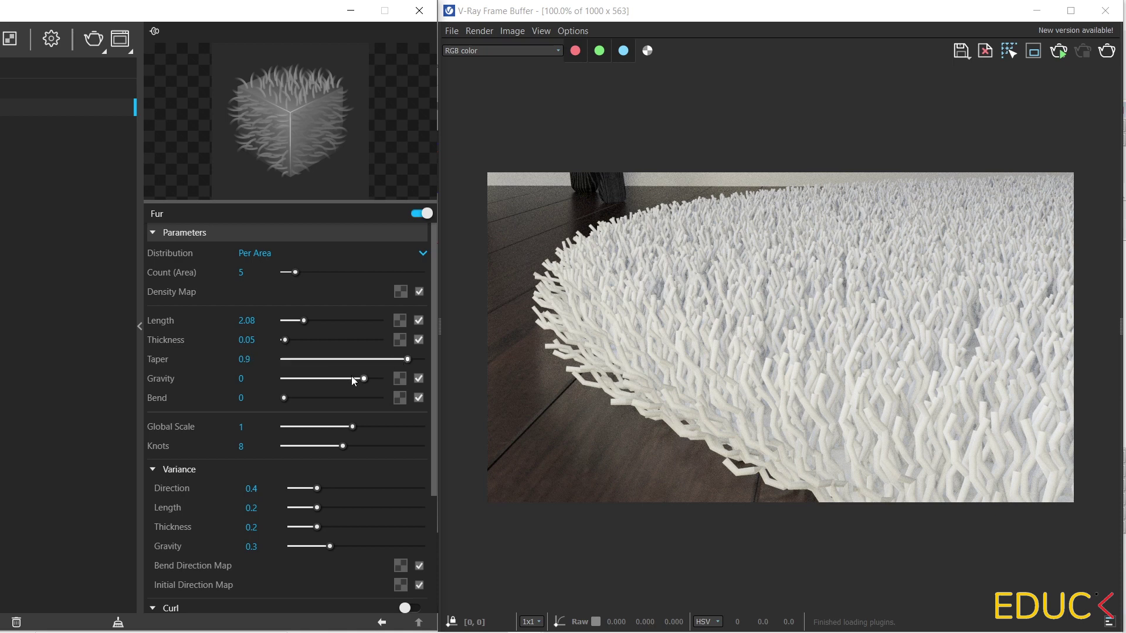
{"action": "left_click_drag", "start_coordinate": [354, 380], "coordinate": [324, 396]}
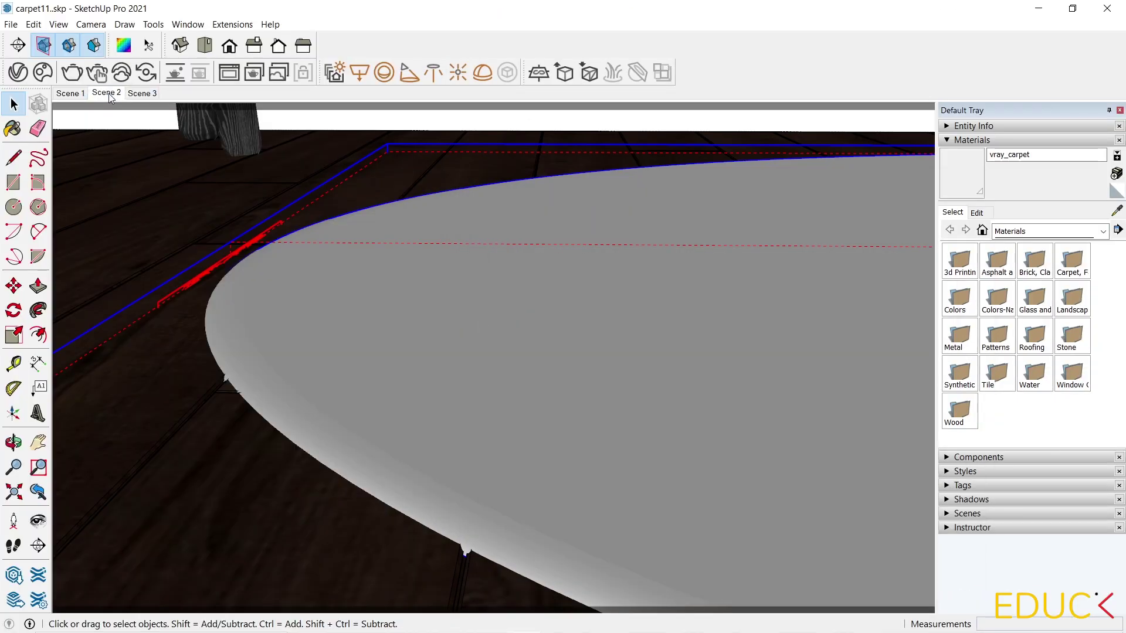
{"action": "left_click", "coordinate": [107, 93]}
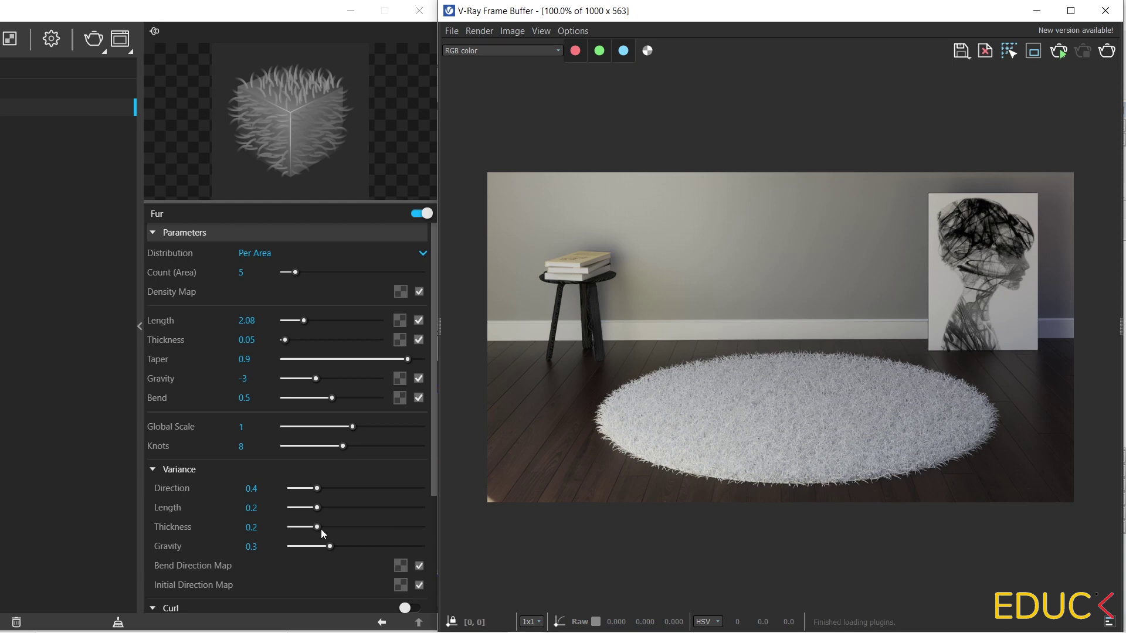
Enable fur Level of detail with a start distance of 10.
{"action": "scroll", "coordinate": [227, 536], "scroll_direction": "down", "scroll_amount": 5}
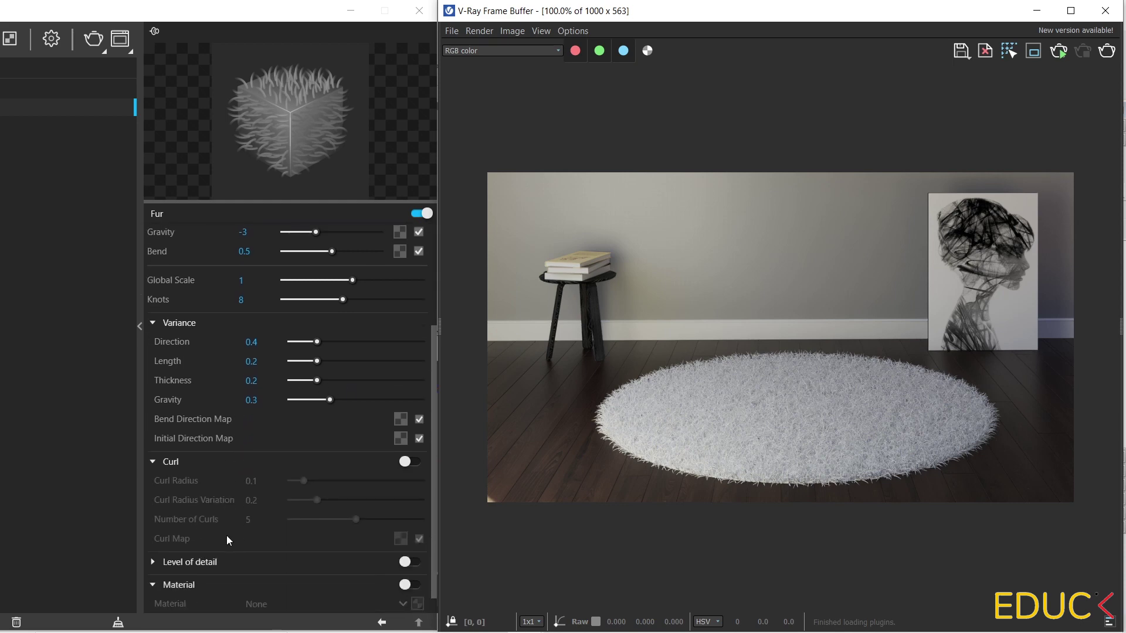
{"action": "scroll", "coordinate": [226, 530], "scroll_direction": "down", "scroll_amount": 1}
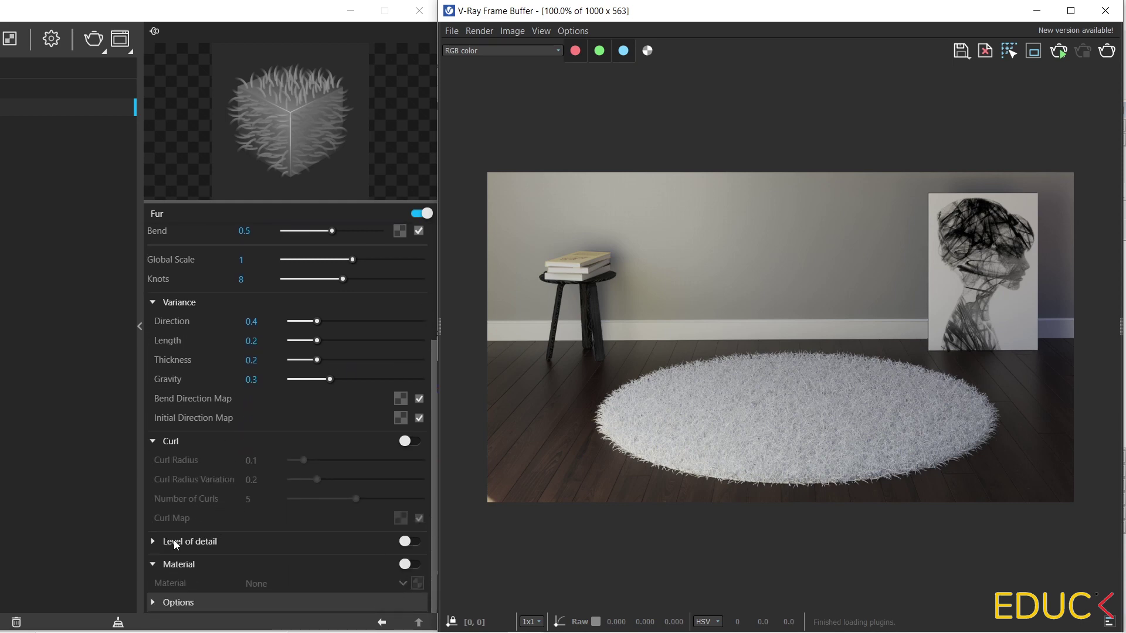
{"action": "left_click", "coordinate": [174, 539]}
{"action": "scroll", "coordinate": [175, 520], "scroll_direction": "down", "scroll_amount": 2}
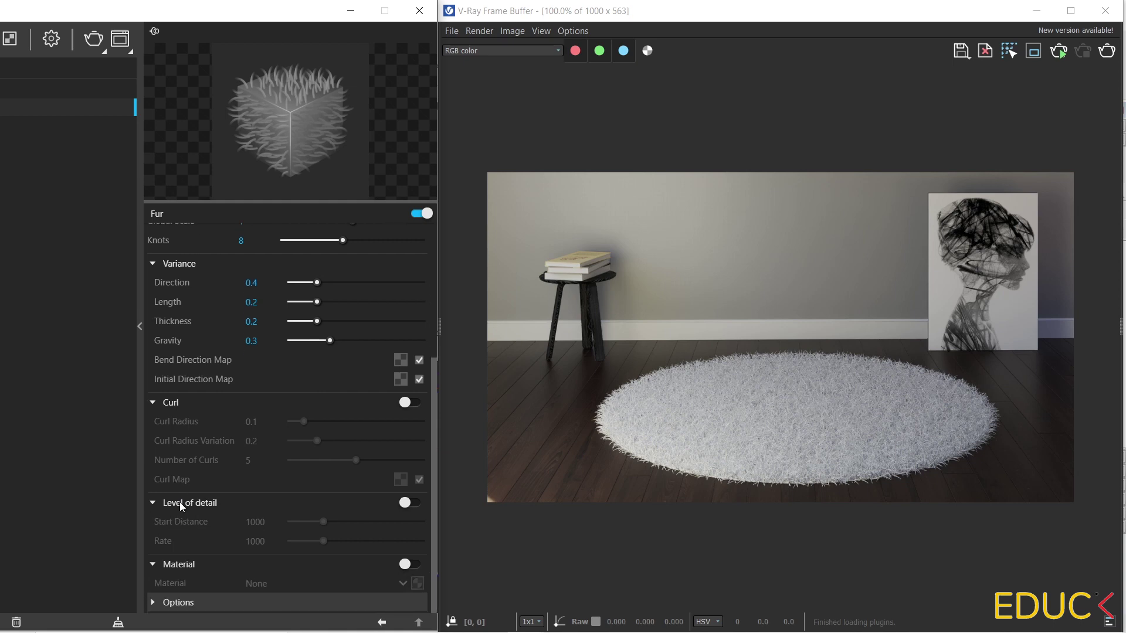
{"action": "left_click", "coordinate": [410, 502]}
{"action": "mouse_move", "coordinate": [188, 523]}
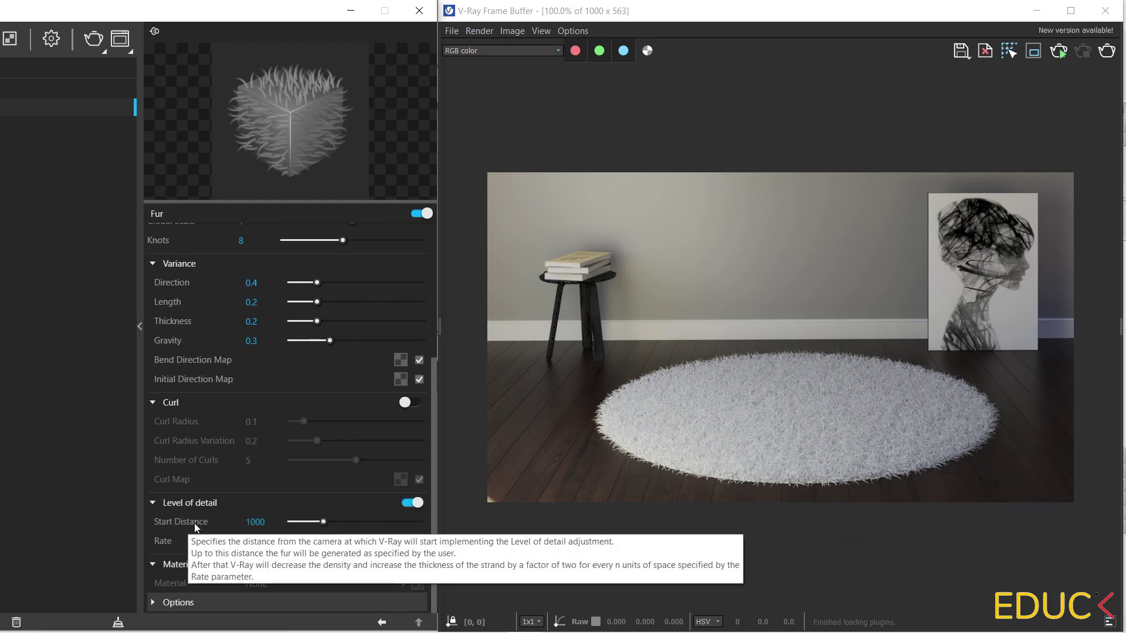
{"action": "left_click", "coordinate": [258, 522]}
{"action": "type", "text": "1"}
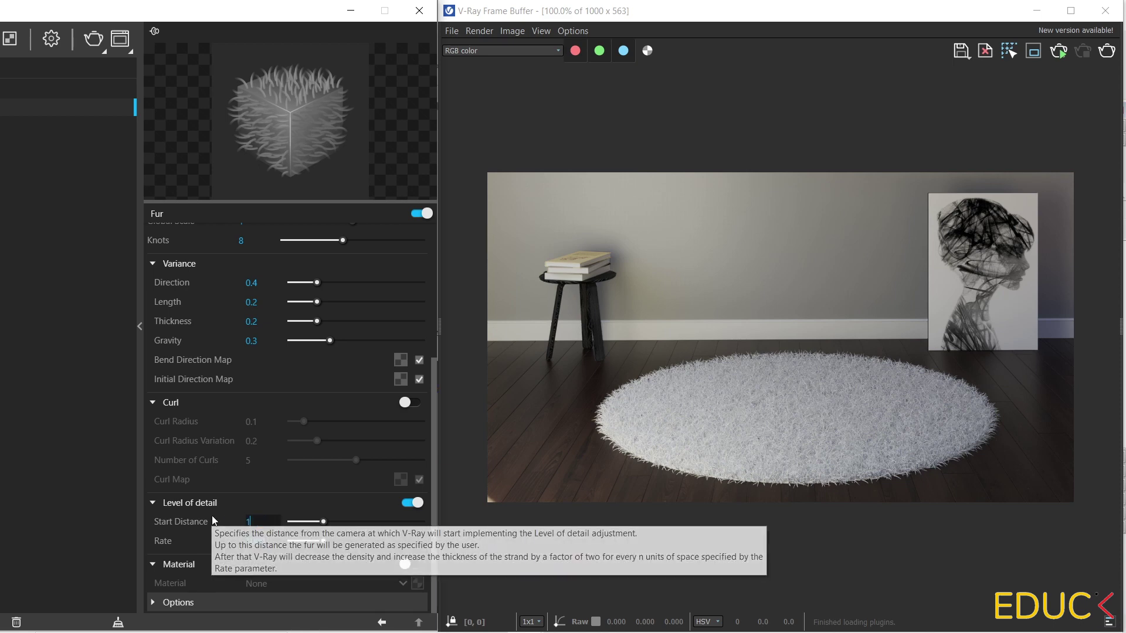
{"action": "type", "text": "0"}
{"action": "key", "text": "Tab"}
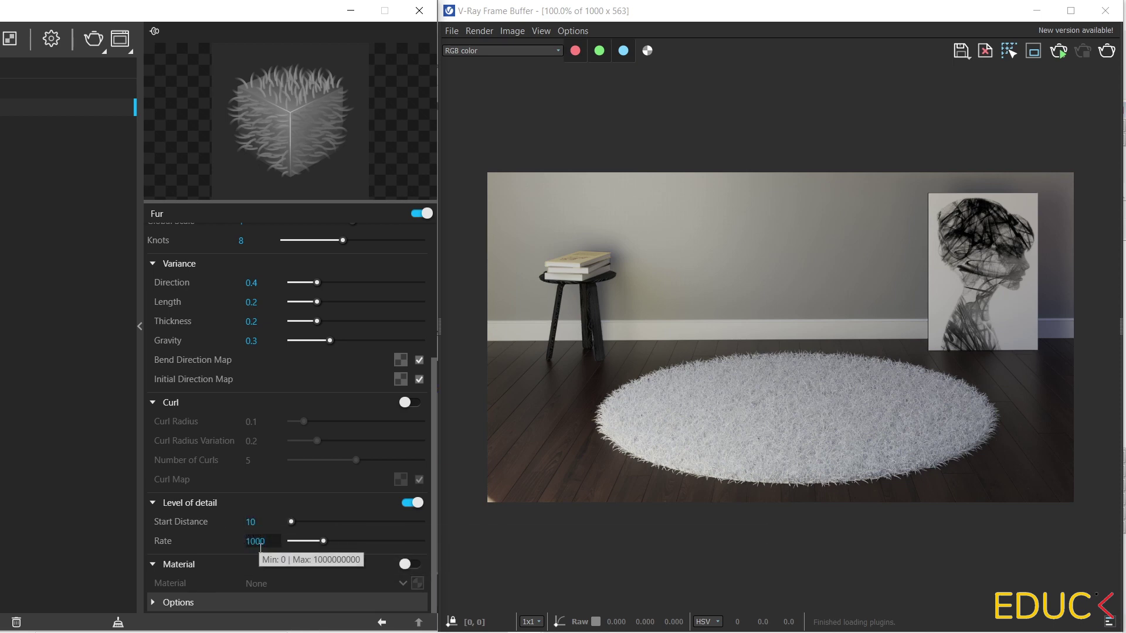
{"action": "key", "text": "Return"}
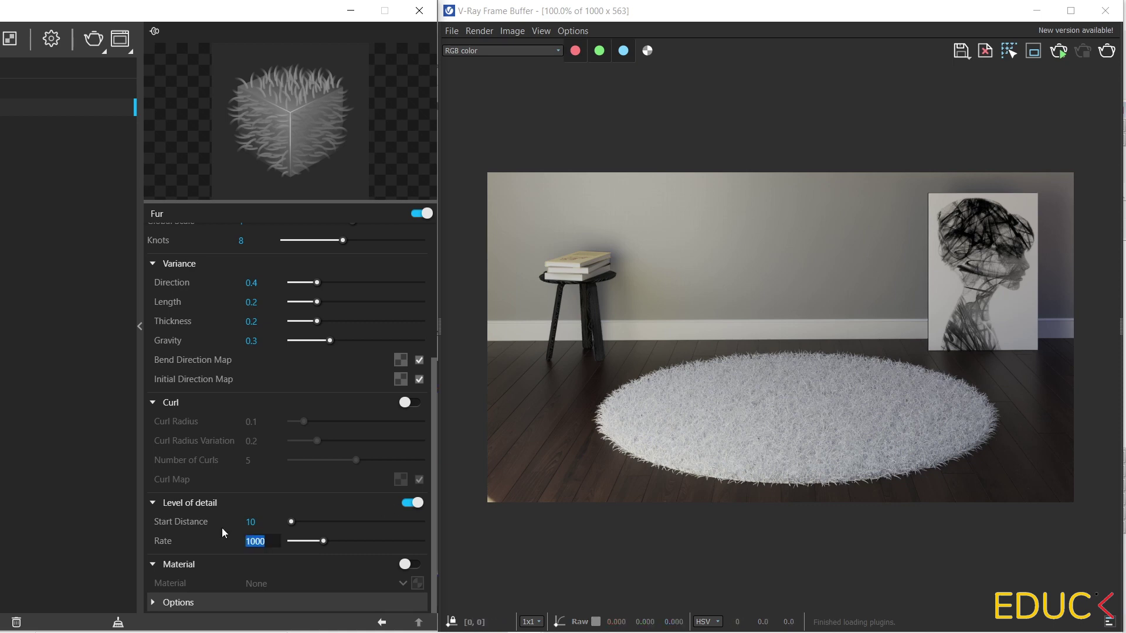
Try level-of-detail Rates of 10 and 20, then switch Level of detail off.
{"action": "mouse_move", "coordinate": [222, 532]}
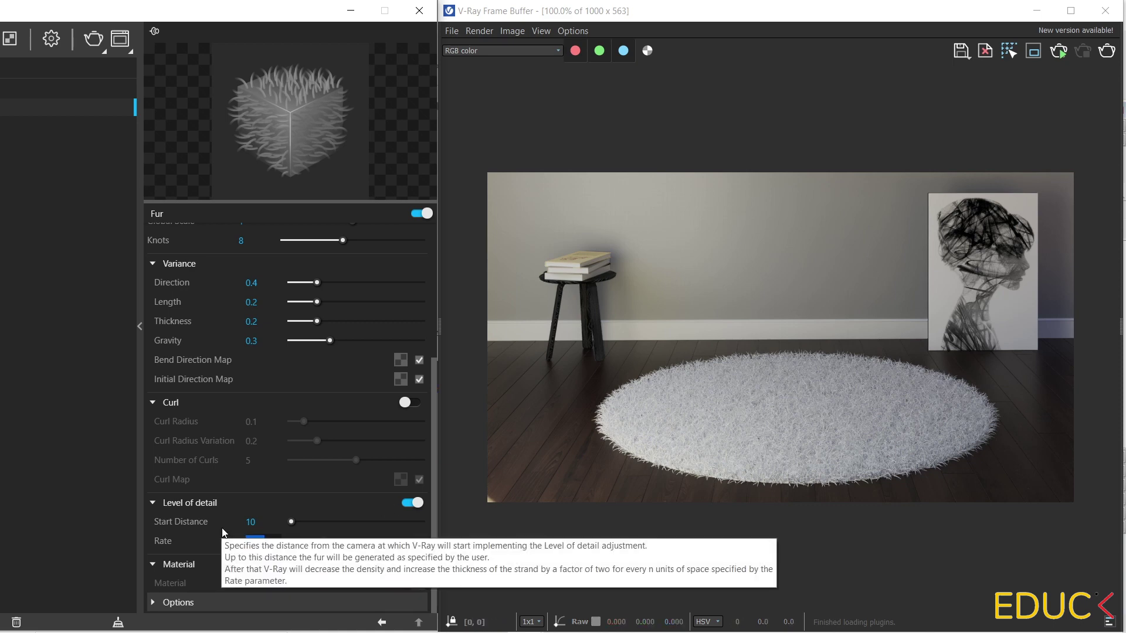
{"action": "type", "text": "10"}
{"action": "key", "text": "Return"}
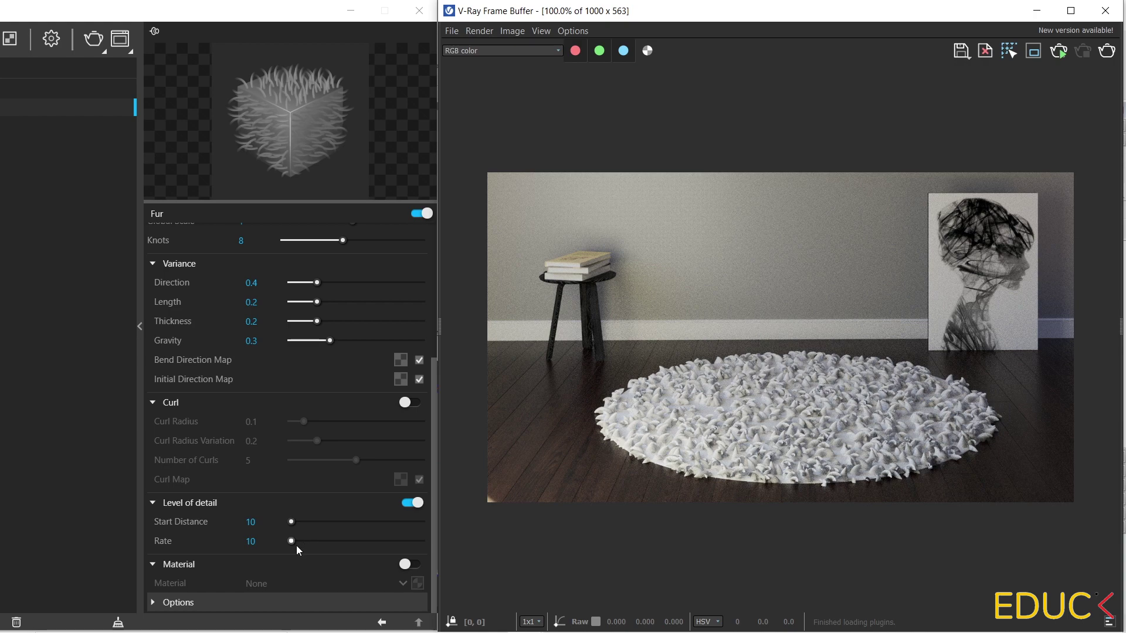
{"action": "left_click_drag", "start_coordinate": [293, 539], "coordinate": [216, 540]}
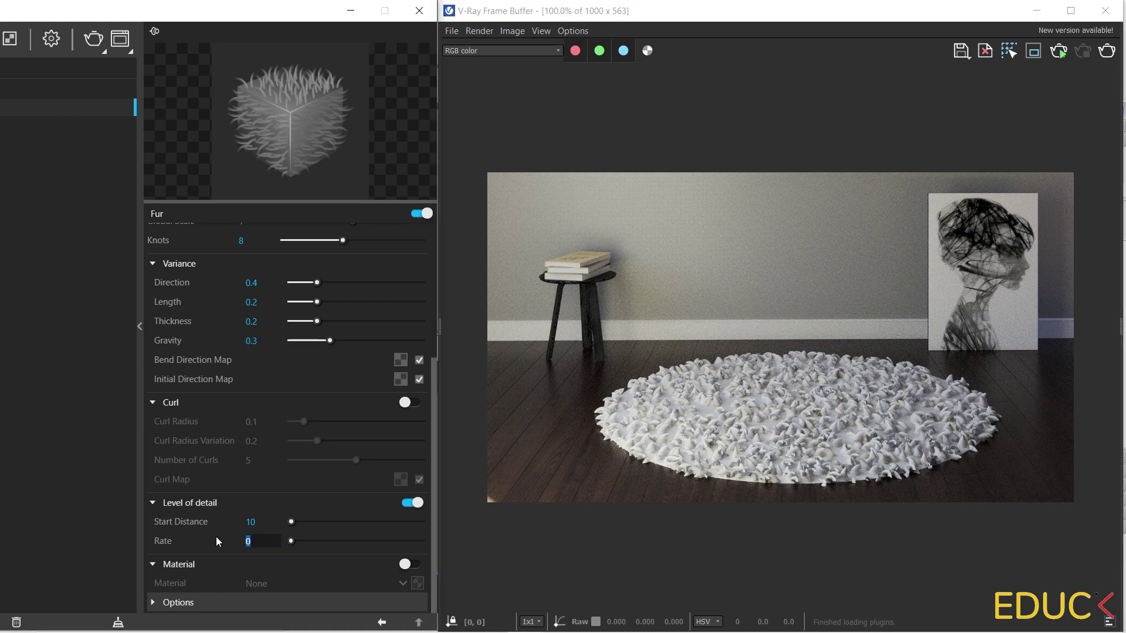
{"action": "type", "text": "20"}
{"action": "key", "text": "Return"}
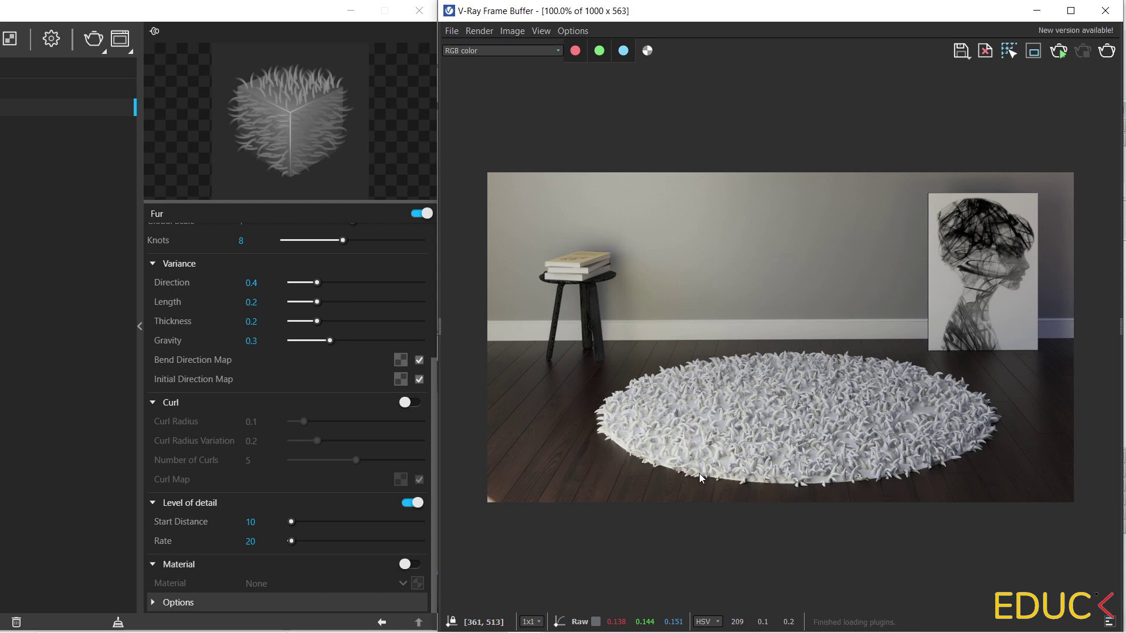
{"action": "mouse_move", "coordinate": [415, 508]}
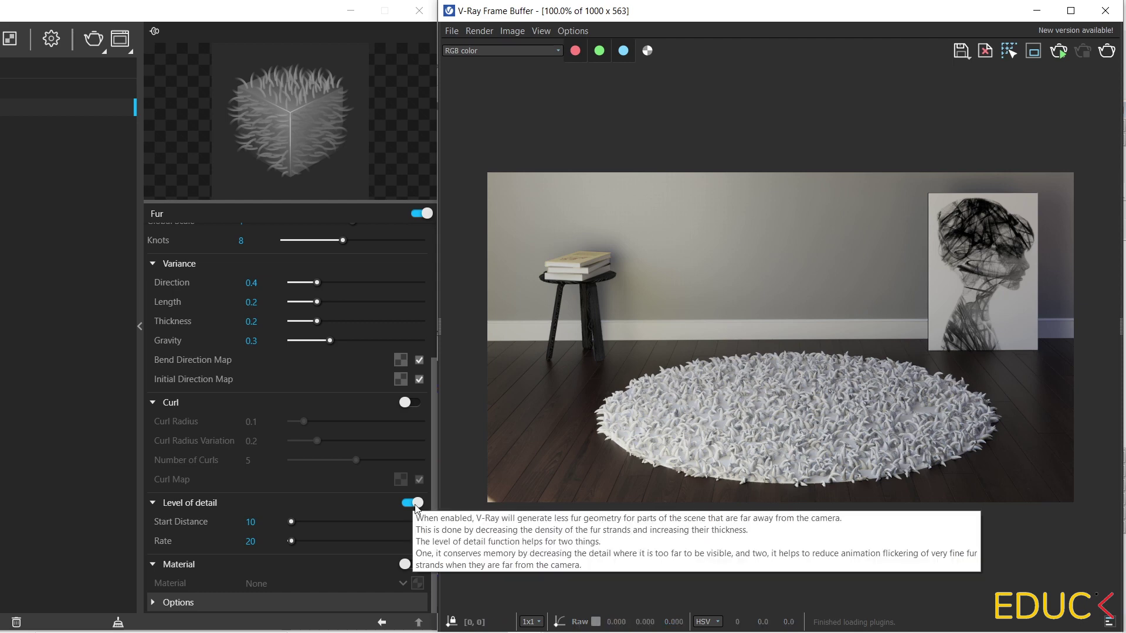
{"action": "left_click", "coordinate": [413, 503]}
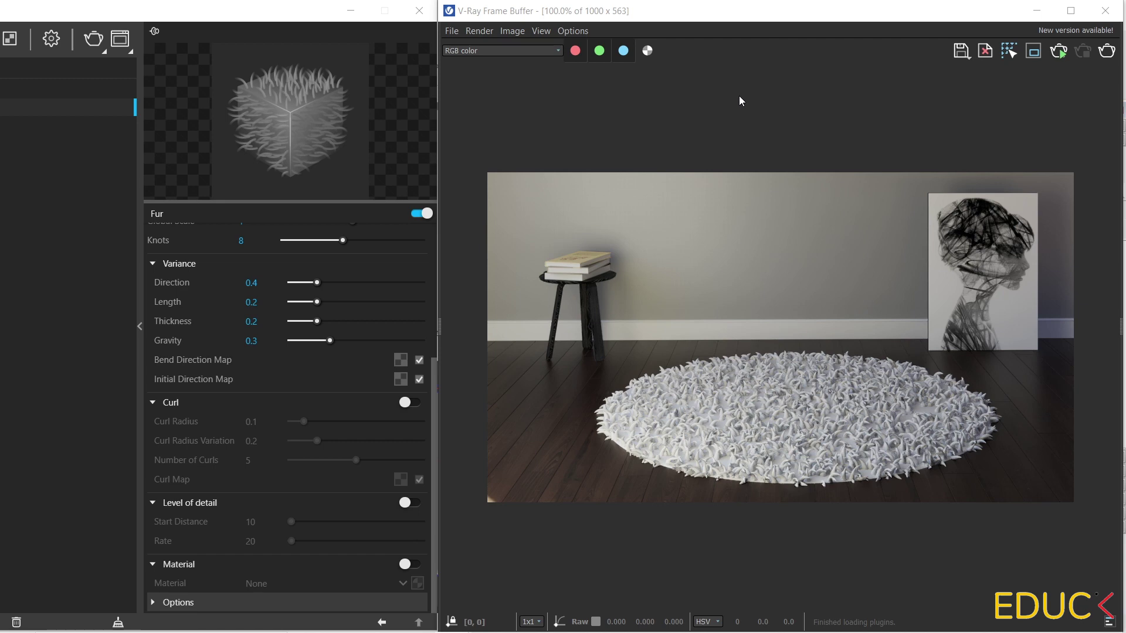
{"action": "key", "text": "alt+Tab"}
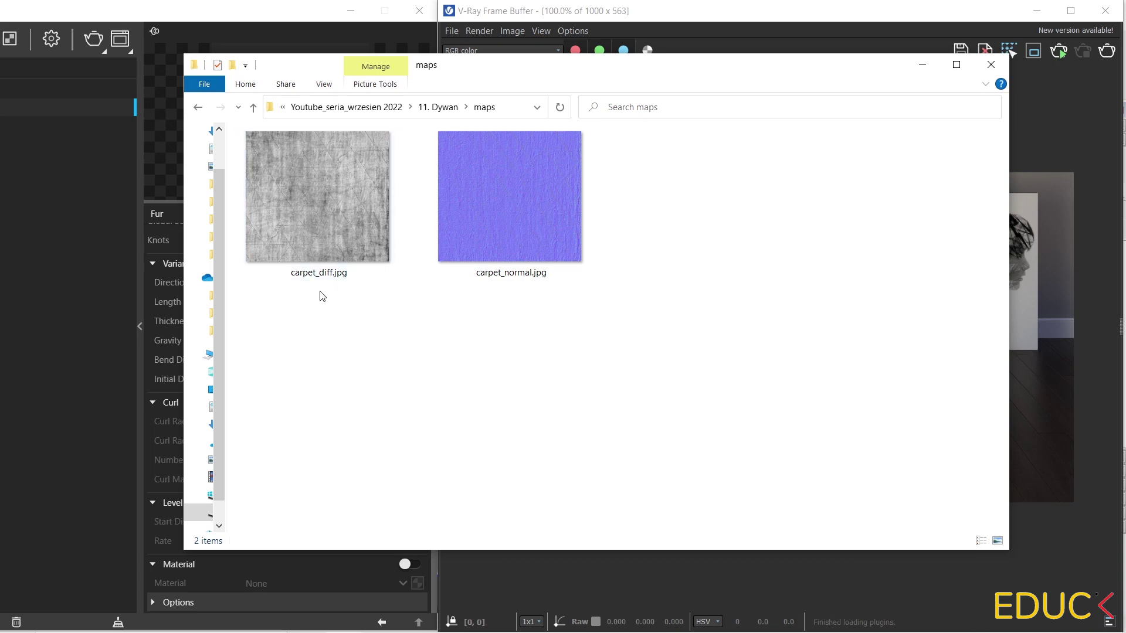
{"action": "left_click", "coordinate": [317, 280]}
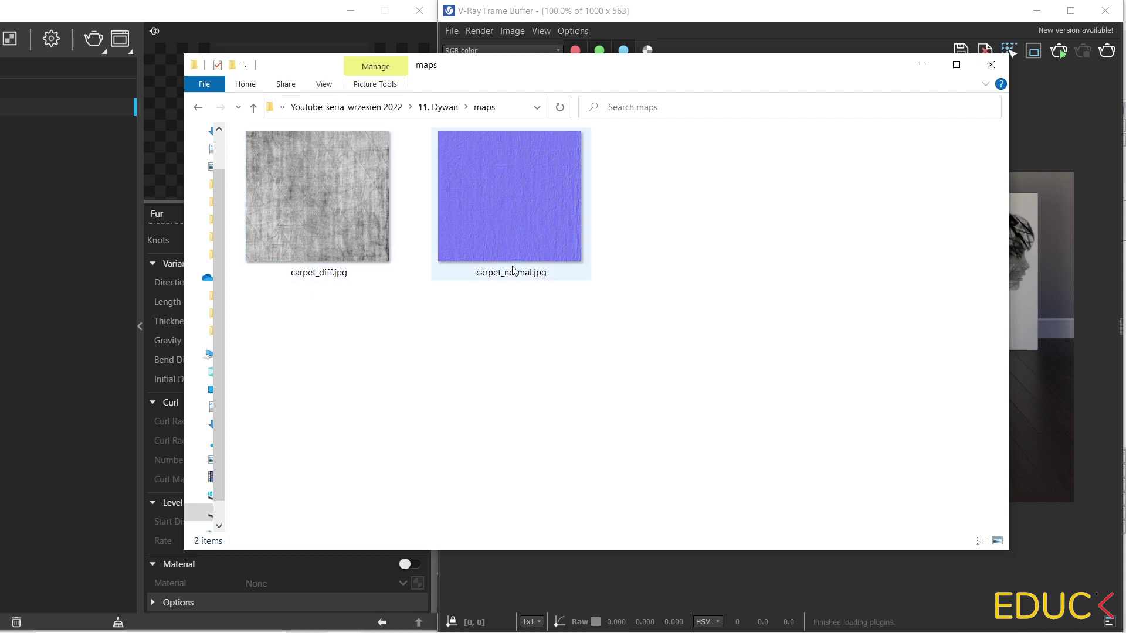
{"action": "left_click", "coordinate": [922, 65]}
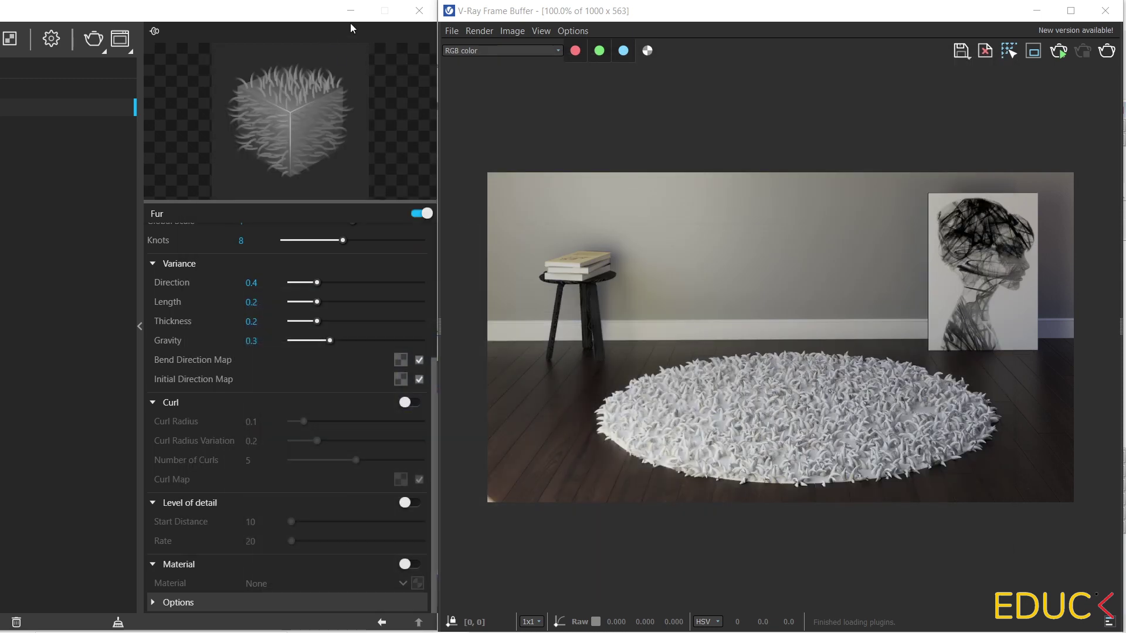
Select vray_carpet in the Asset Editor and give its Diffuse a carpet_diff.jpg bitmap.
{"action": "left_click", "coordinate": [1038, 12]}
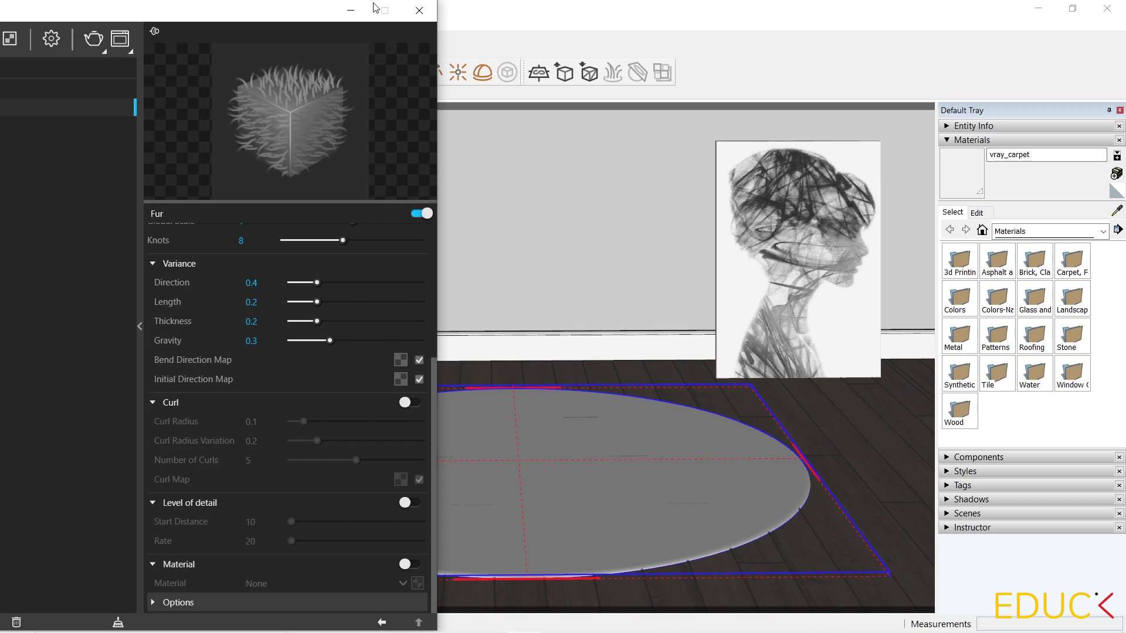
{"action": "left_click_drag", "start_coordinate": [376, 7], "coordinate": [700, 27]}
{"action": "left_click", "coordinate": [230, 58]}
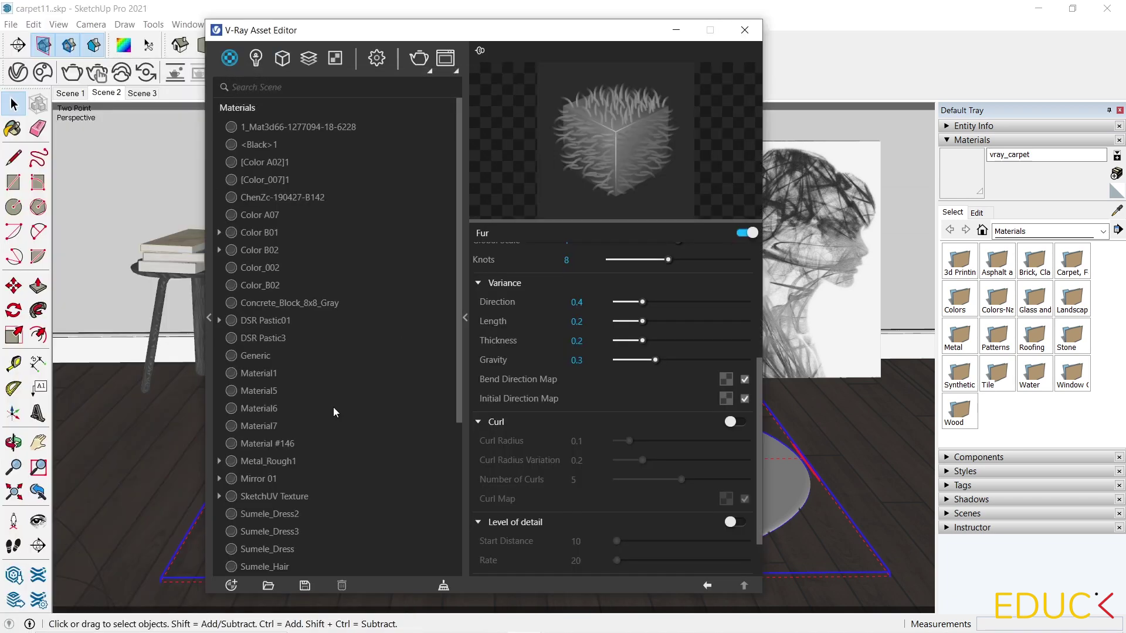
{"action": "scroll", "coordinate": [337, 474], "scroll_direction": "down", "scroll_amount": 5}
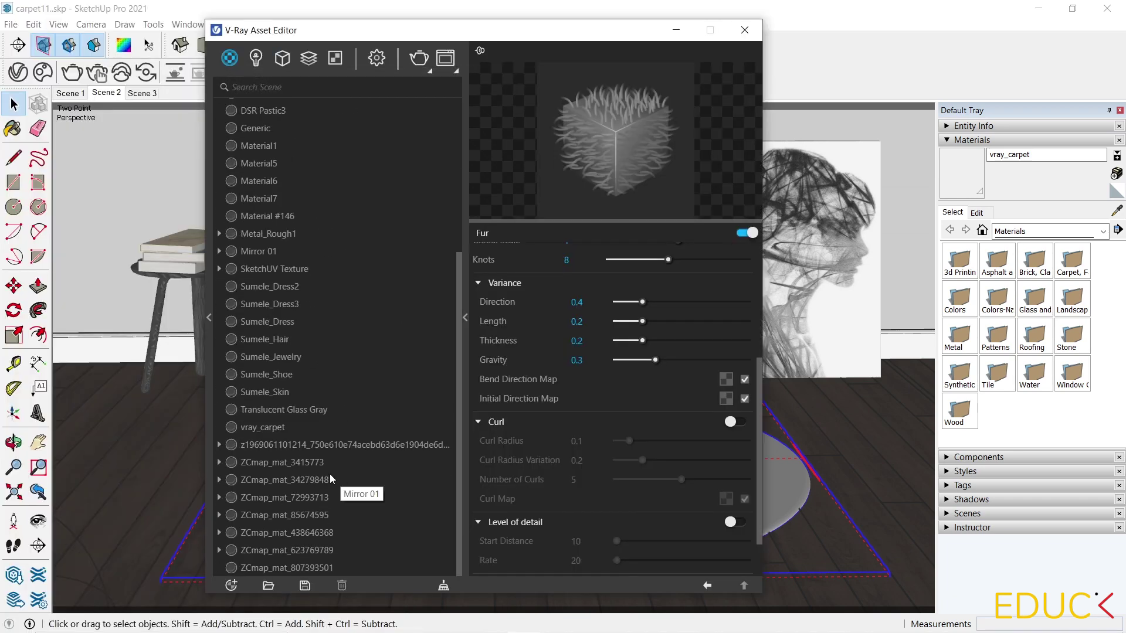
{"action": "left_click", "coordinate": [270, 427]}
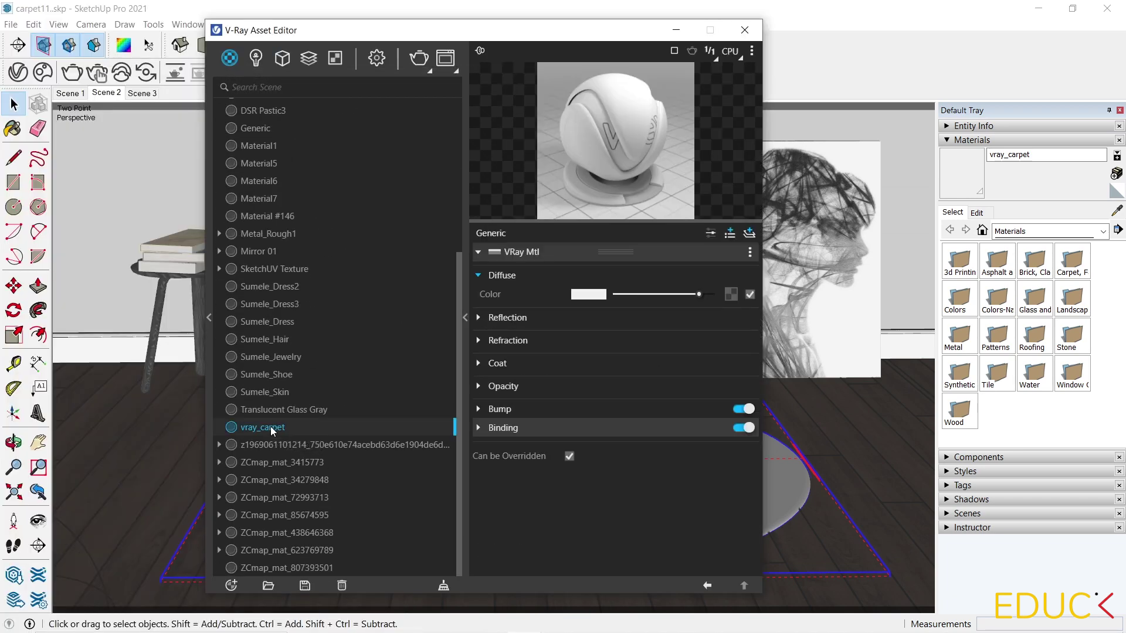
{"action": "left_click", "coordinate": [731, 294]}
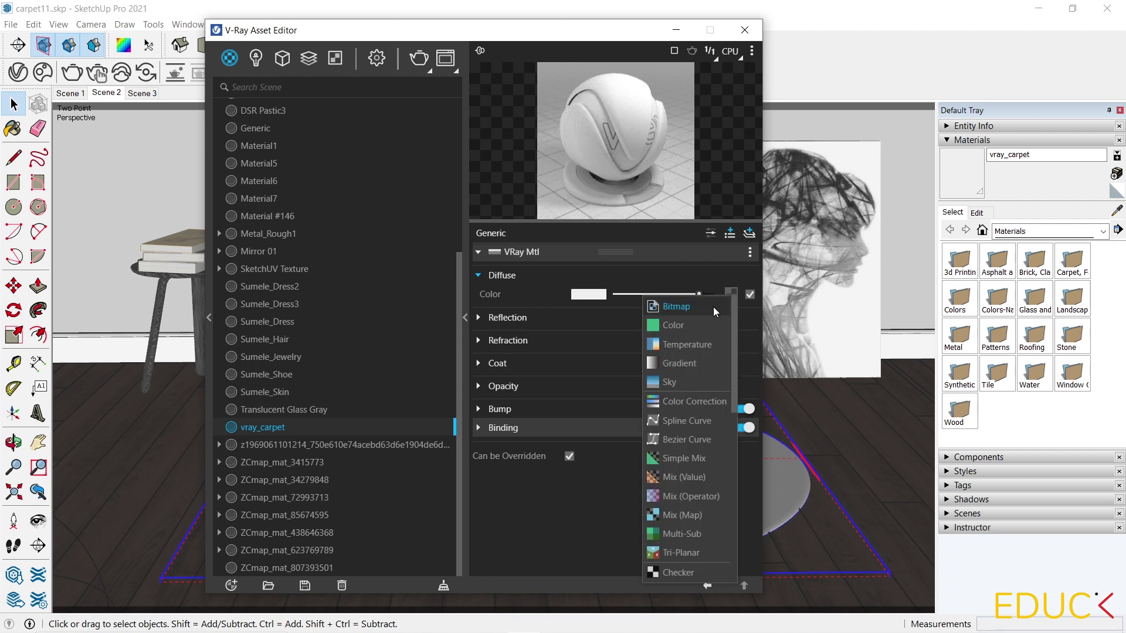
{"action": "left_click", "coordinate": [713, 307]}
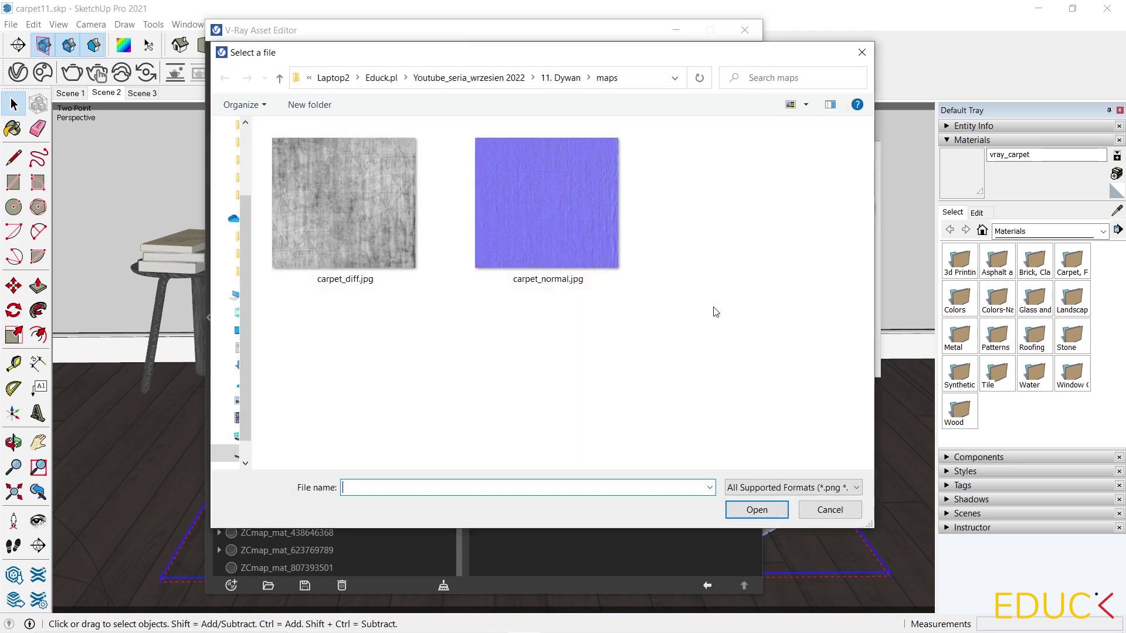
{"action": "left_click", "coordinate": [325, 229]}
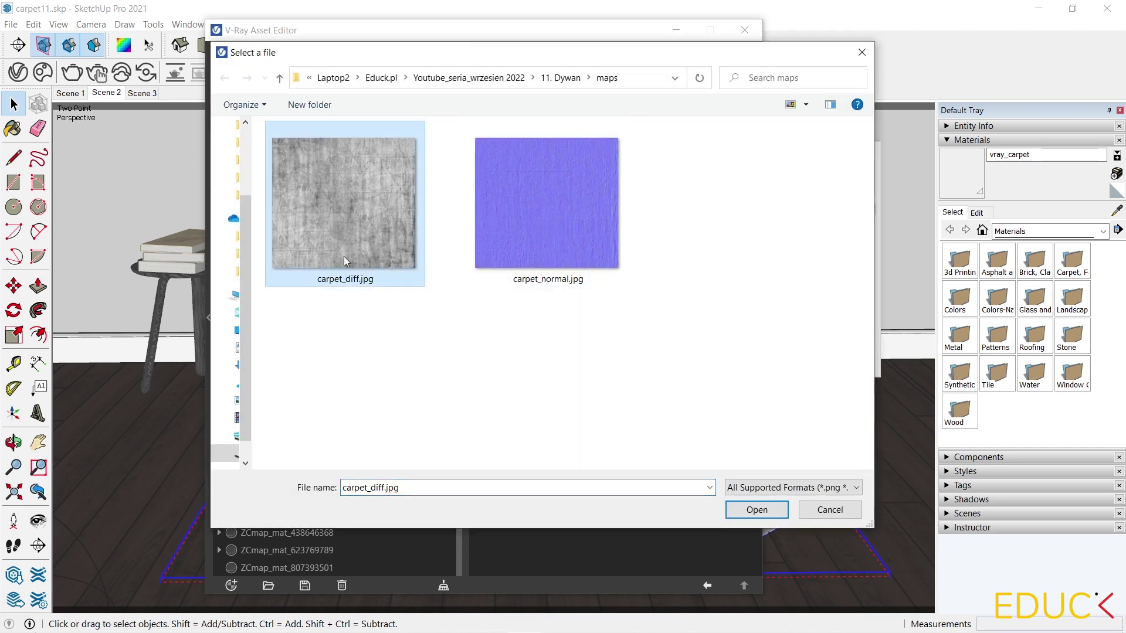
{"action": "left_click", "coordinate": [756, 511]}
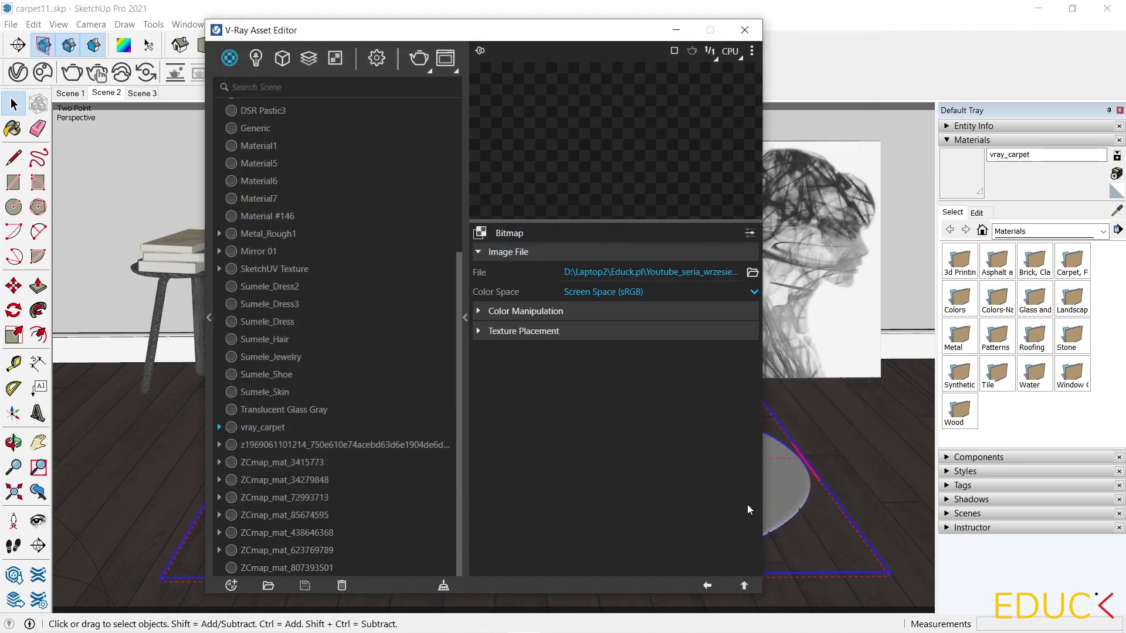
{"action": "left_click", "coordinate": [708, 585]}
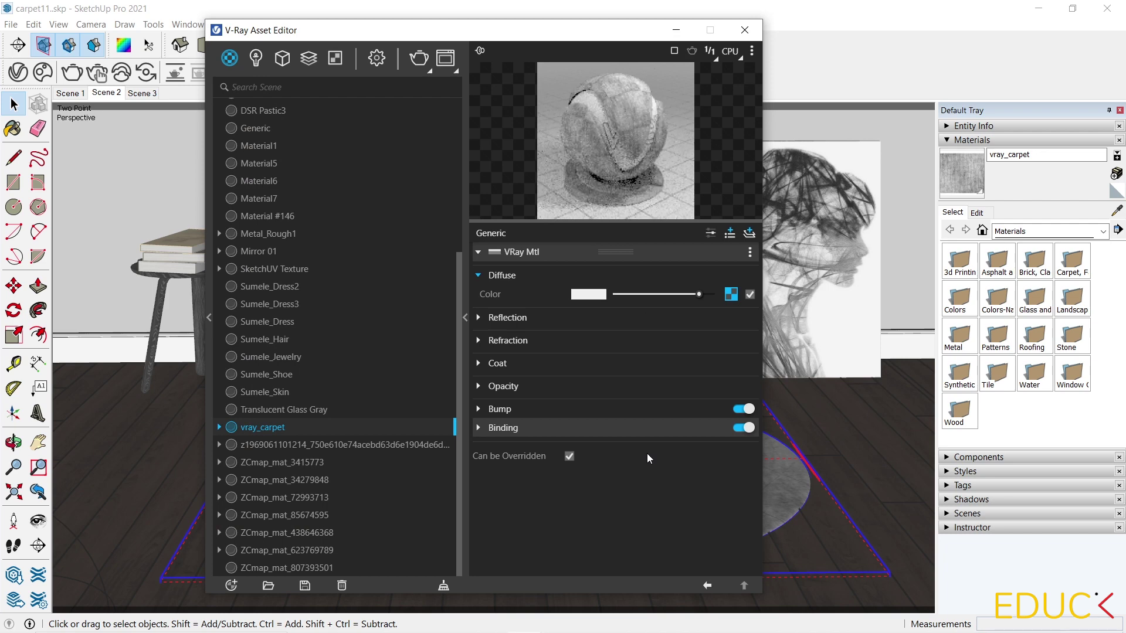
Set the material's Bump mode to Normal Map using the carpet_normal.jpg bitmap.
{"action": "left_click", "coordinate": [501, 410]}
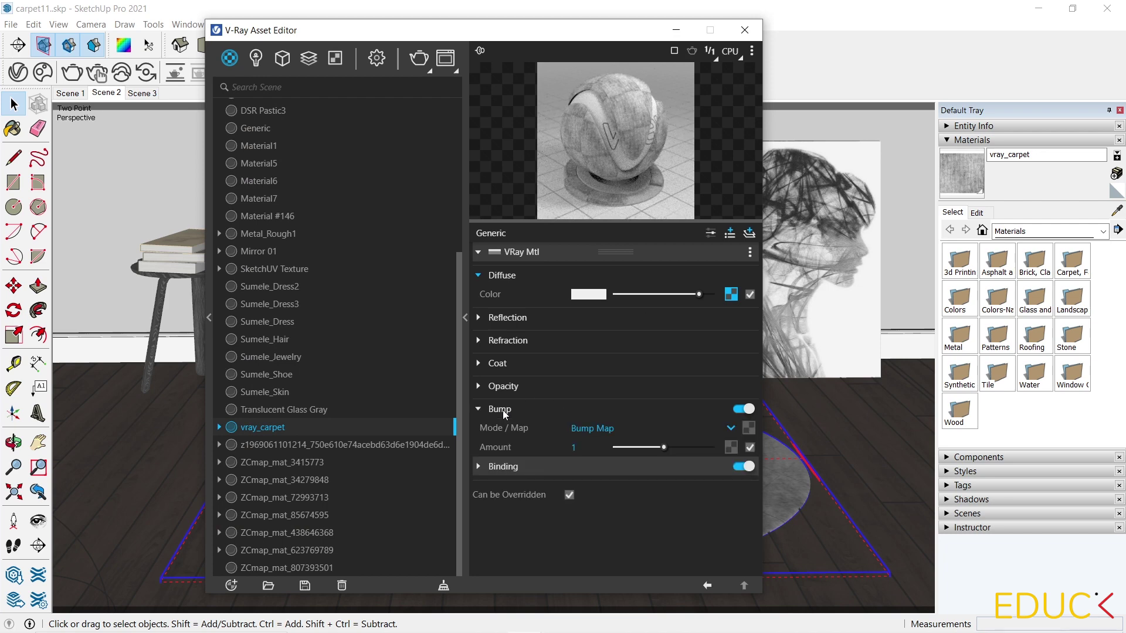
{"action": "left_click", "coordinate": [596, 429]}
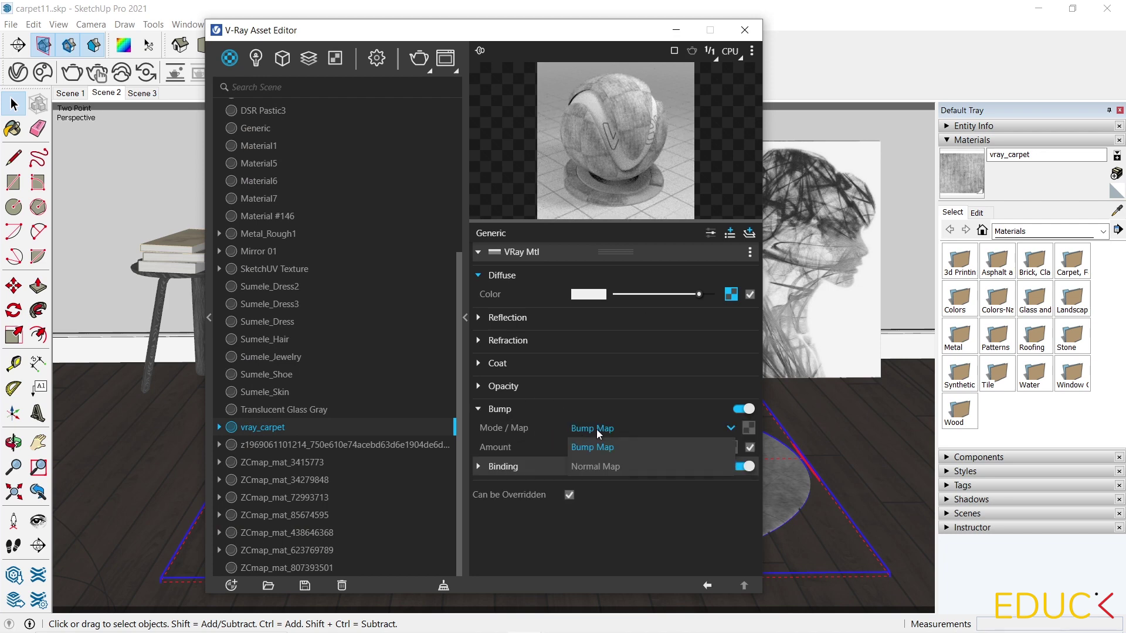
{"action": "left_click", "coordinate": [610, 466]}
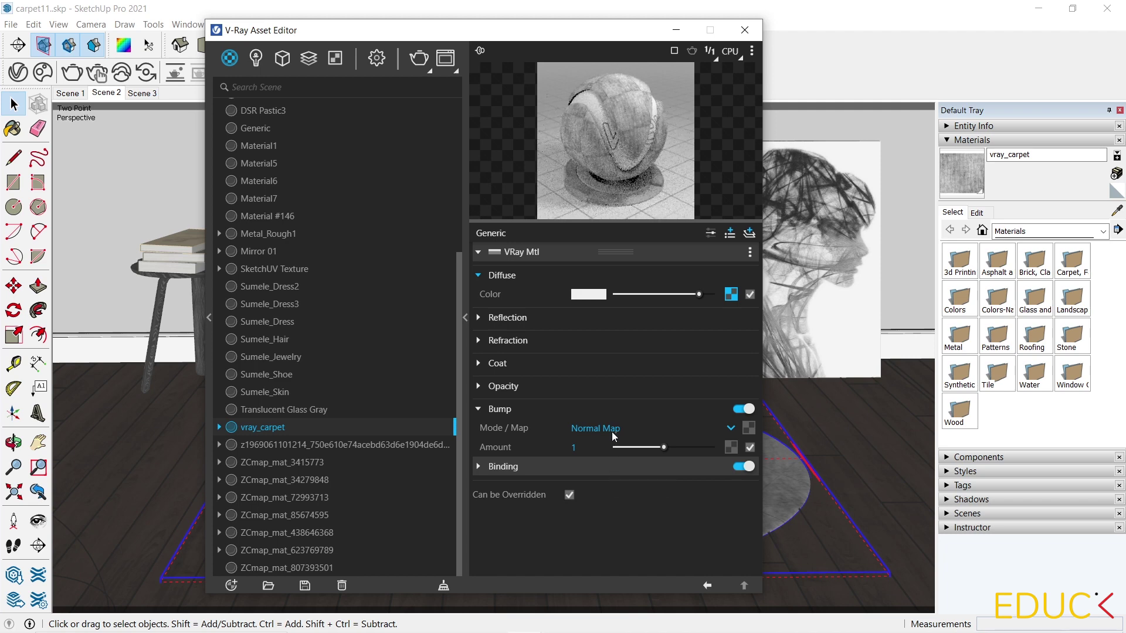
{"action": "left_click", "coordinate": [747, 428]}
{"action": "left_click", "coordinate": [688, 68]}
{"action": "left_click", "coordinate": [590, 247]}
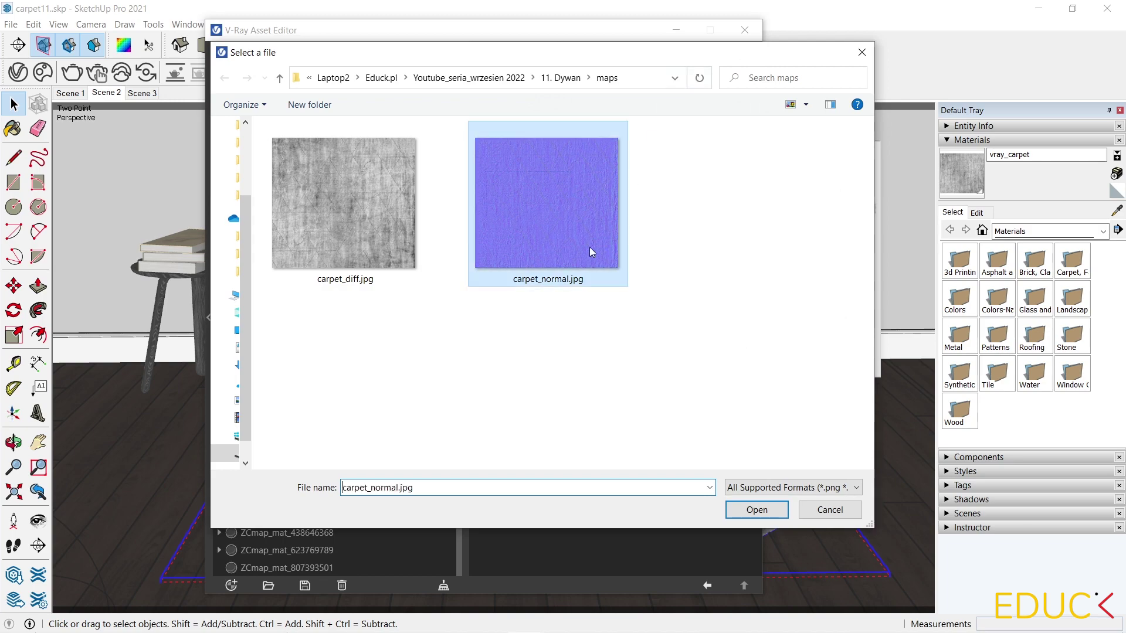
{"action": "left_click", "coordinate": [756, 510]}
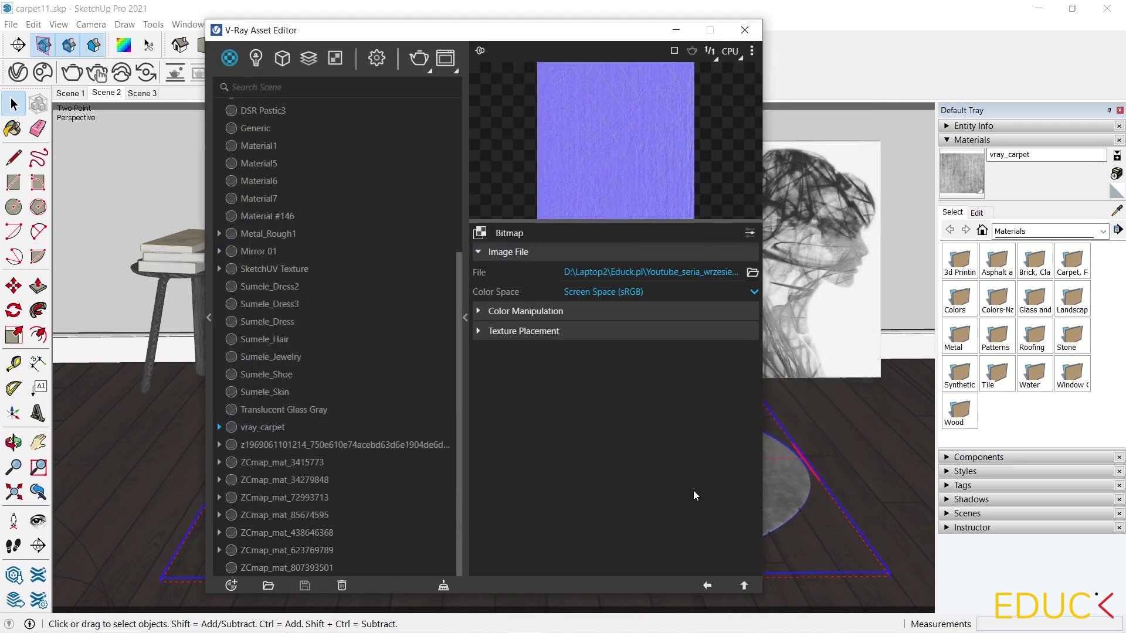
Make the normal map colour space Linear and set its Amount to 0.1.
{"action": "left_click", "coordinate": [571, 287]}
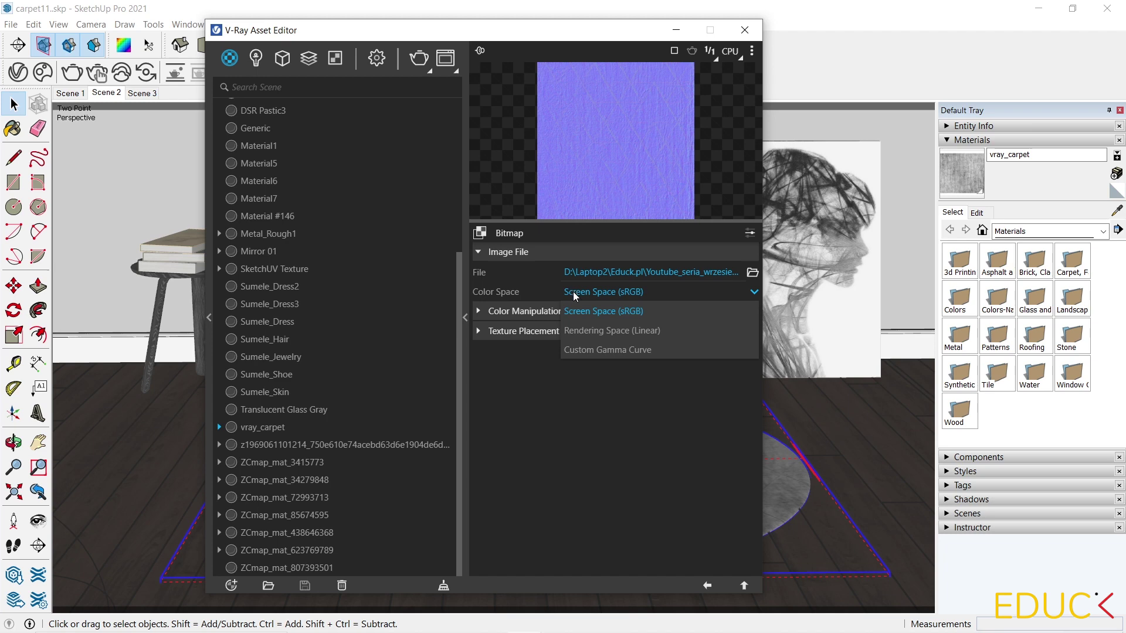
{"action": "left_click", "coordinate": [588, 332]}
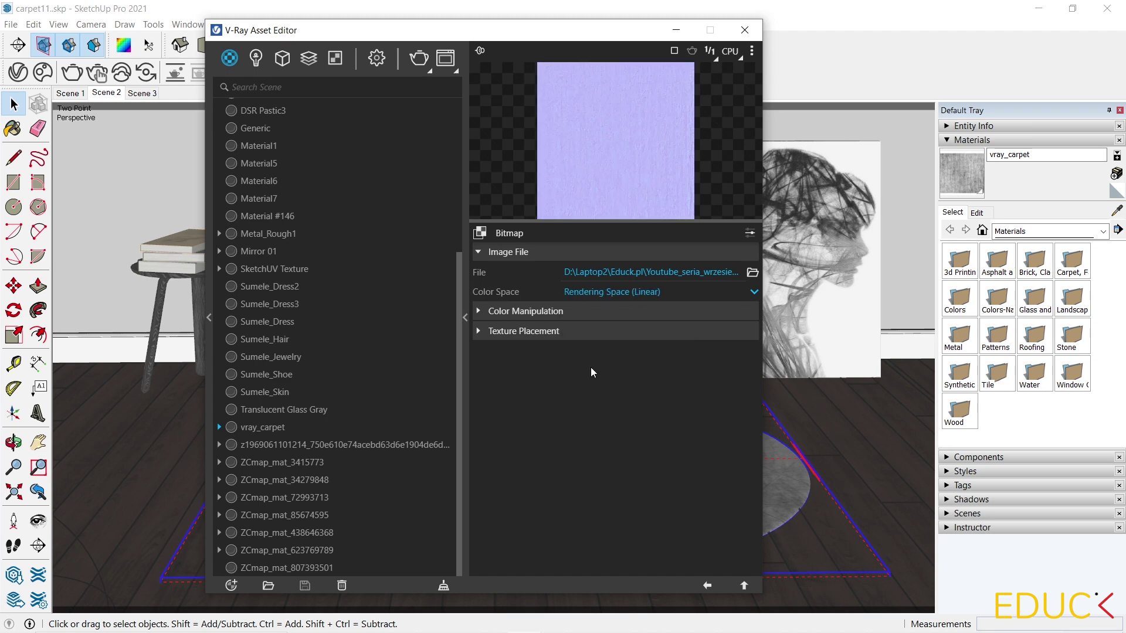
{"action": "left_click", "coordinate": [706, 585]}
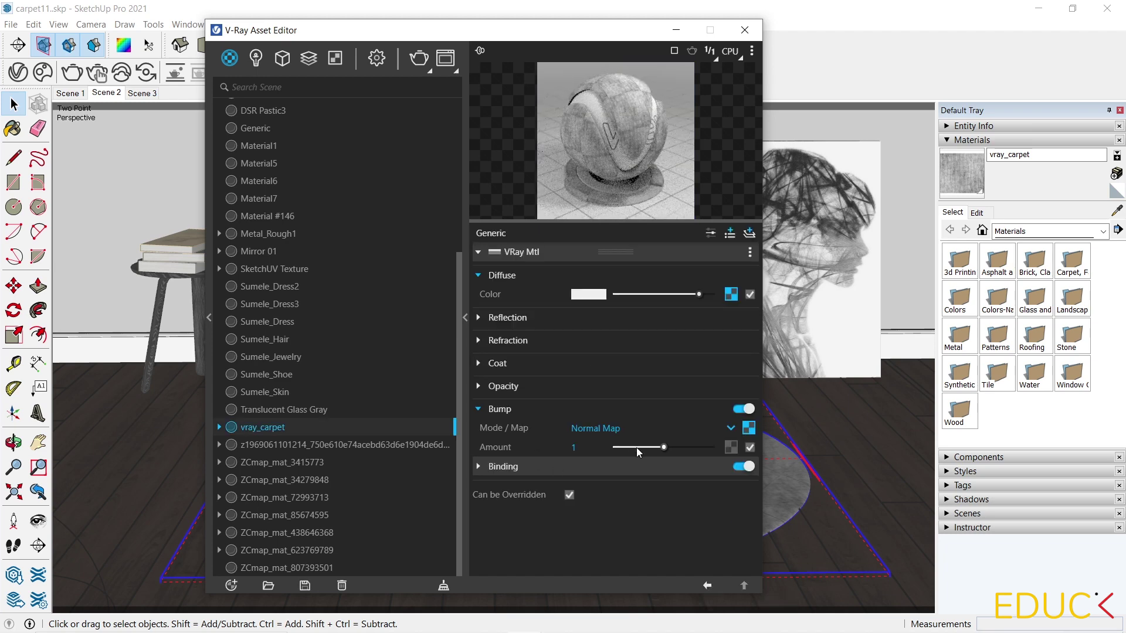
{"action": "left_click_drag", "start_coordinate": [635, 448], "coordinate": [621, 452]}
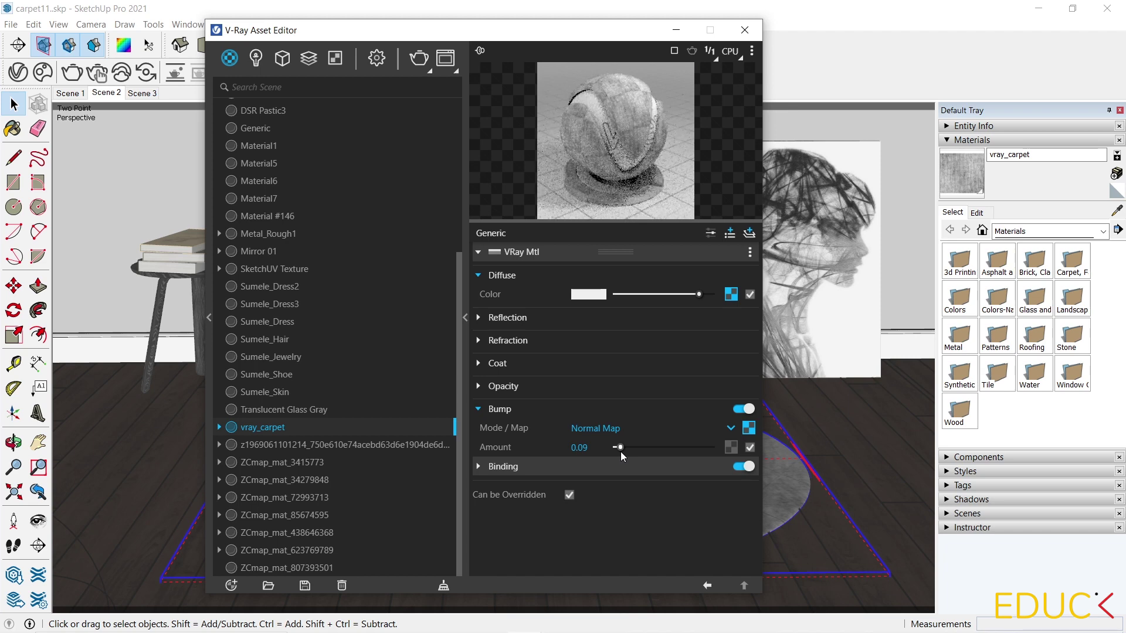
{"action": "left_click_drag", "start_coordinate": [621, 451], "coordinate": [621, 452]}
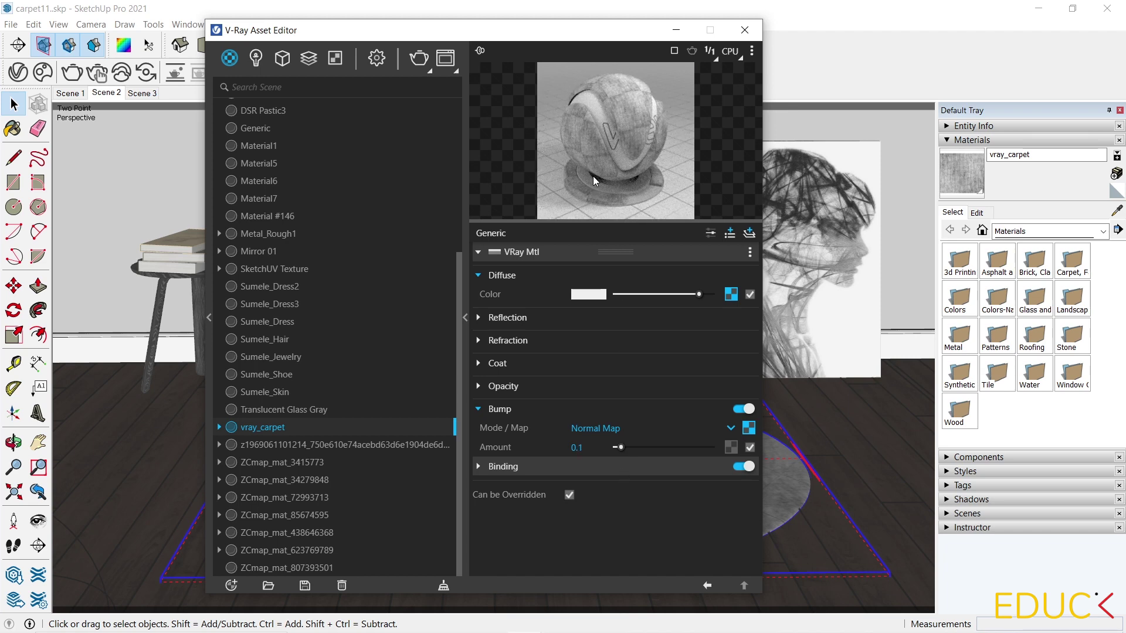
{"action": "left_click", "coordinate": [744, 30]}
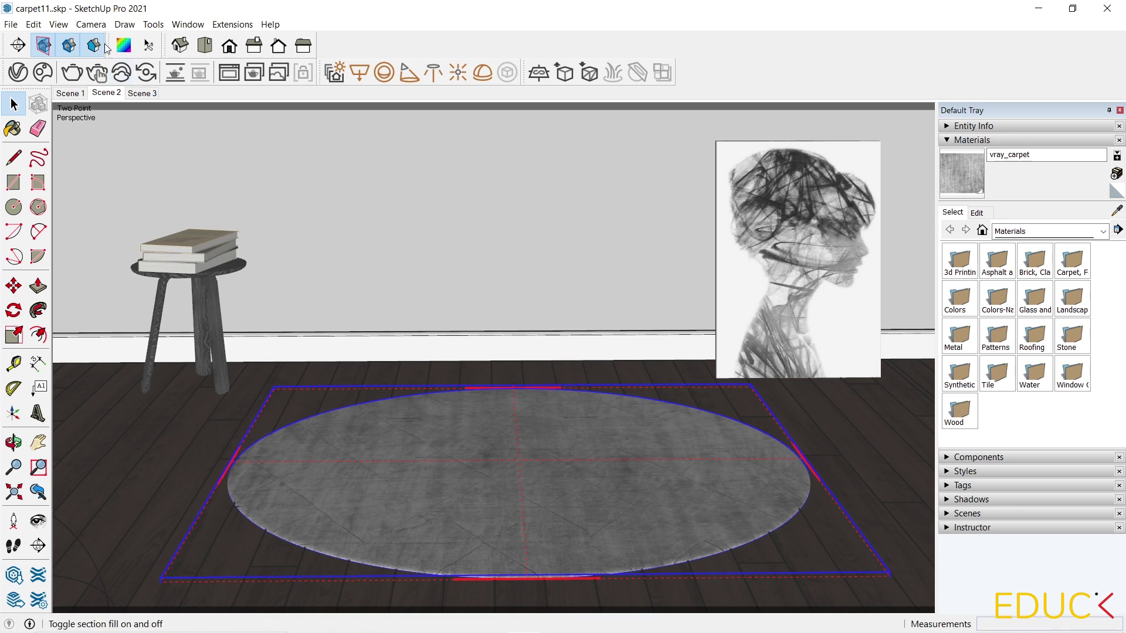
Float the SketchUV toolbar, enable Hide Rest Of Model, and open the carpet component.
{"action": "mouse_move", "coordinate": [109, 41]}
{"action": "left_mouse_down"}
{"action": "mouse_move", "coordinate": [344, 174]}
{"action": "mouse_move", "coordinate": [389, 169]}
{"action": "left_mouse_up"}
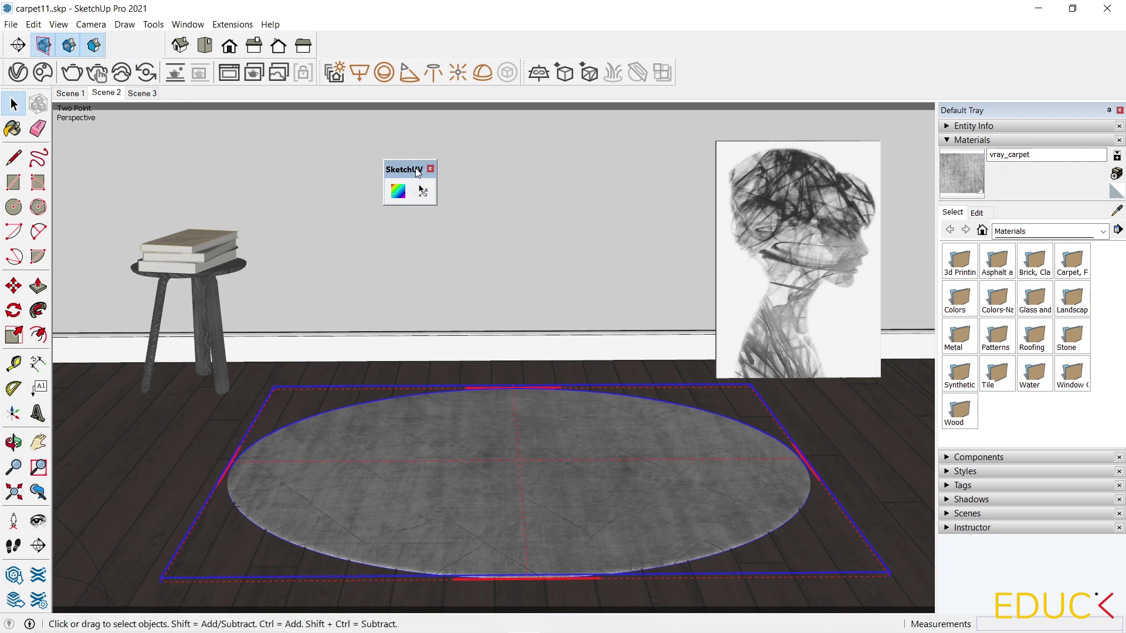
{"action": "left_click", "coordinate": [59, 25]}
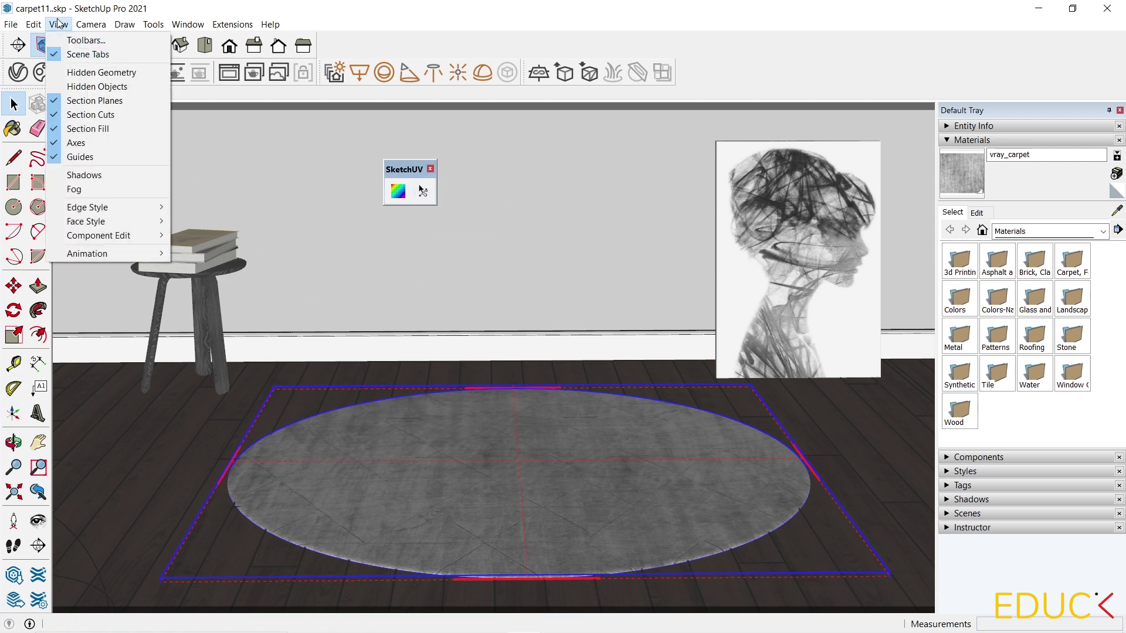
{"action": "mouse_move", "coordinate": [135, 238]}
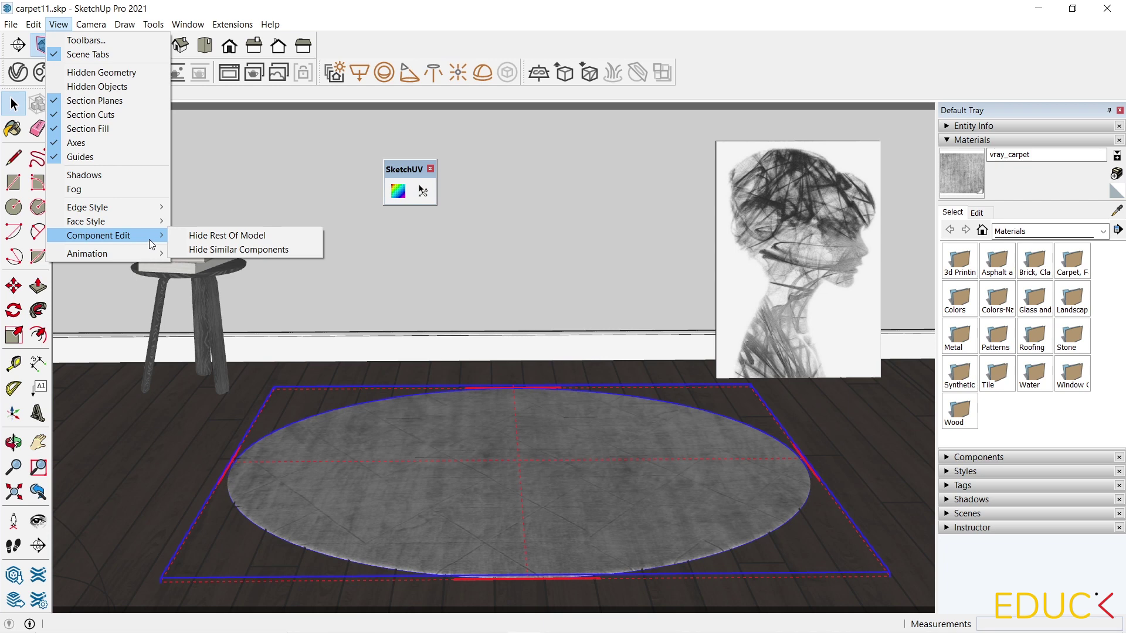
{"action": "left_click", "coordinate": [242, 241]}
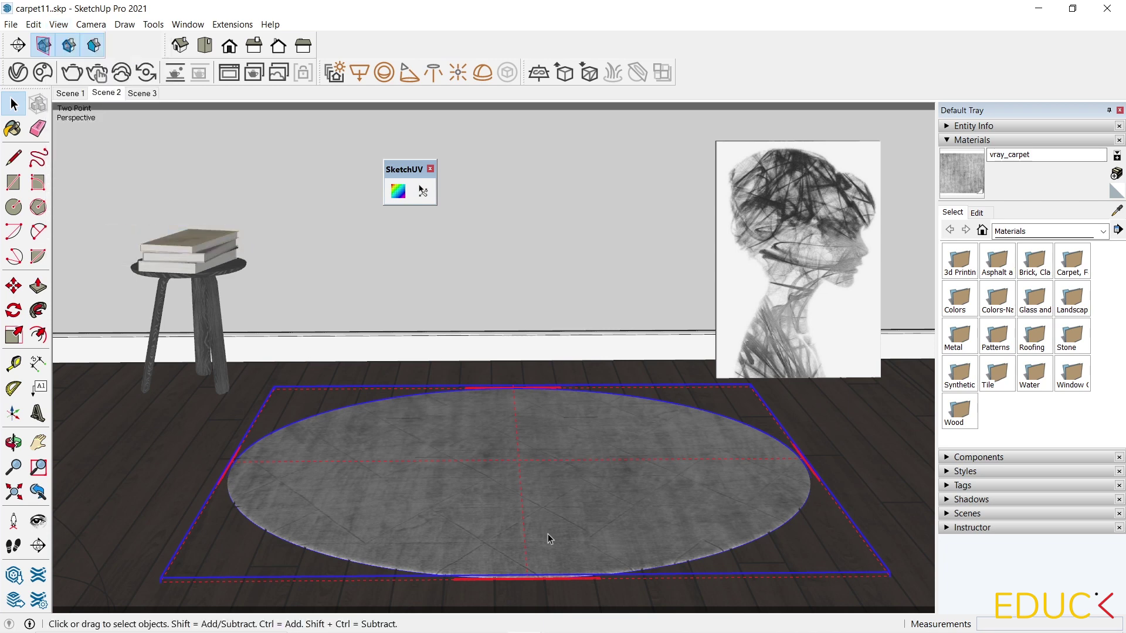
{"action": "double_click", "coordinate": [445, 428]}
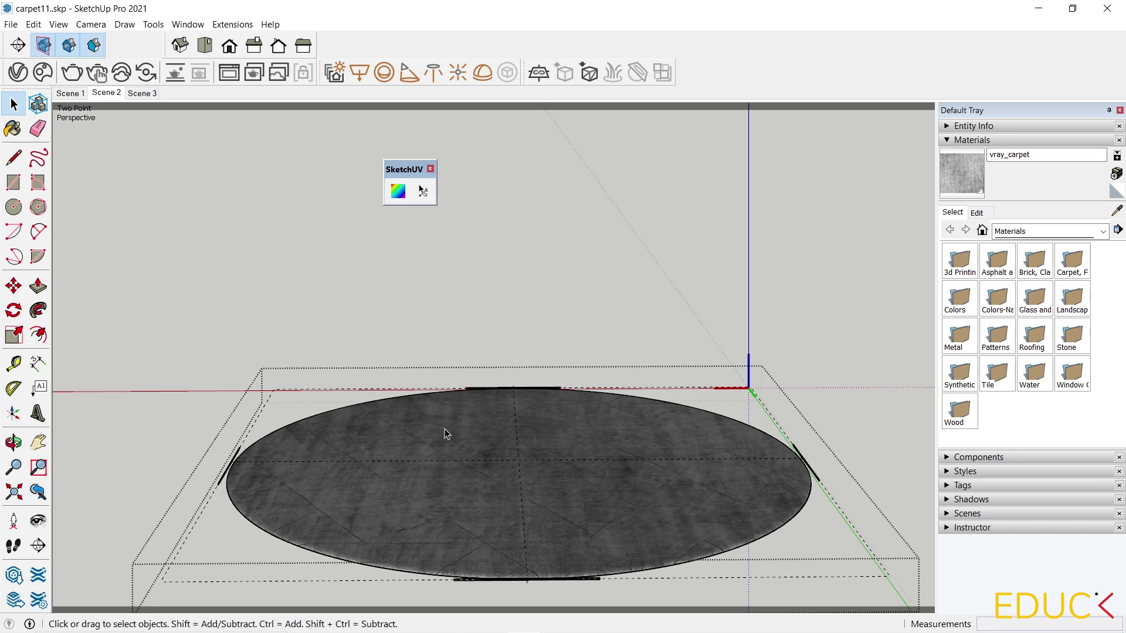
Switch to Top view with Parallel Projection camera.
{"action": "left_click", "coordinate": [205, 46]}
{"action": "left_click", "coordinate": [91, 24]}
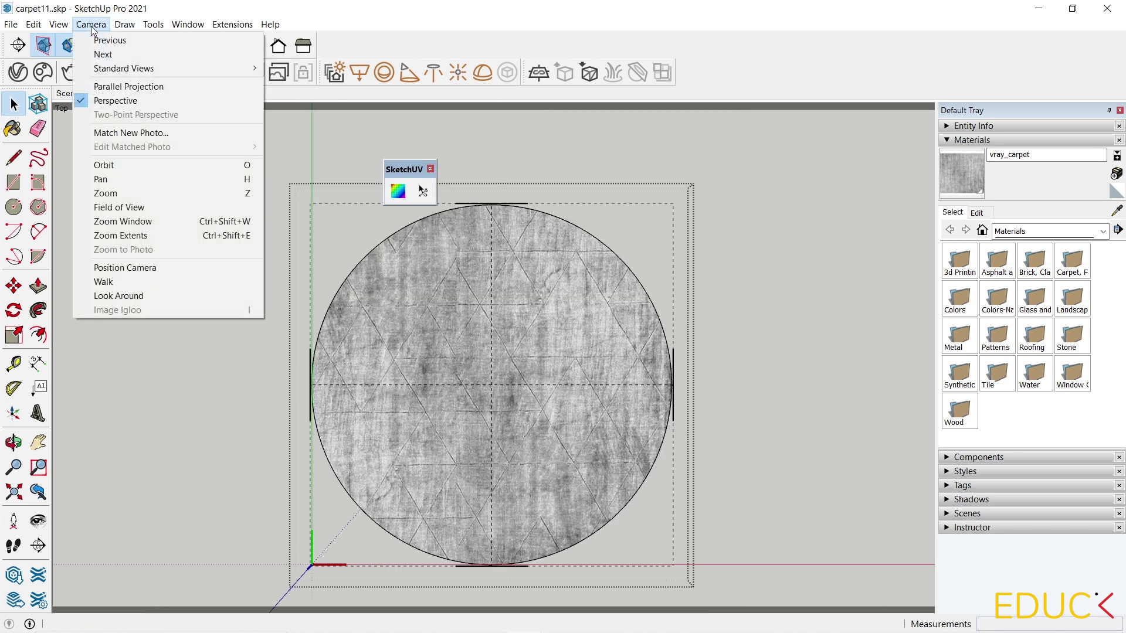
{"action": "left_click", "coordinate": [121, 87]}
{"action": "scroll", "coordinate": [457, 378], "scroll_direction": "up", "scroll_amount": 2}
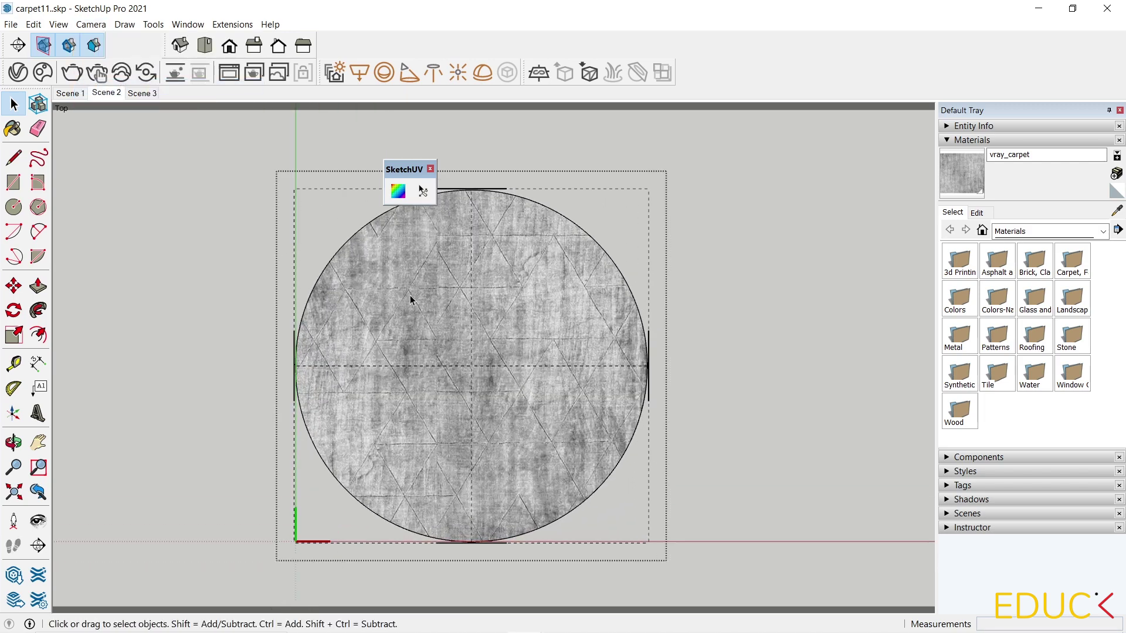
{"action": "scroll", "coordinate": [414, 290], "scroll_direction": "up", "scroll_amount": 2}
{"action": "scroll", "coordinate": [423, 279], "scroll_direction": "down", "scroll_amount": 1}
Paint the round carpet face and apply SketchUV Planar Map (View), then return to Scene 2.
{"action": "left_click", "coordinate": [424, 279]}
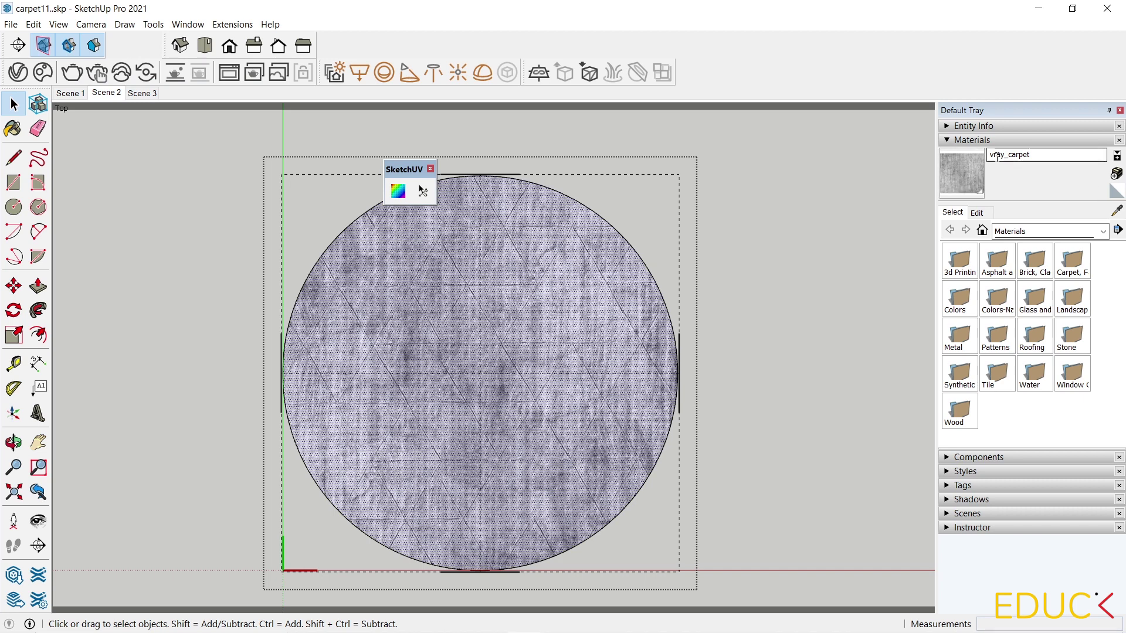
{"action": "left_click", "coordinate": [971, 171]}
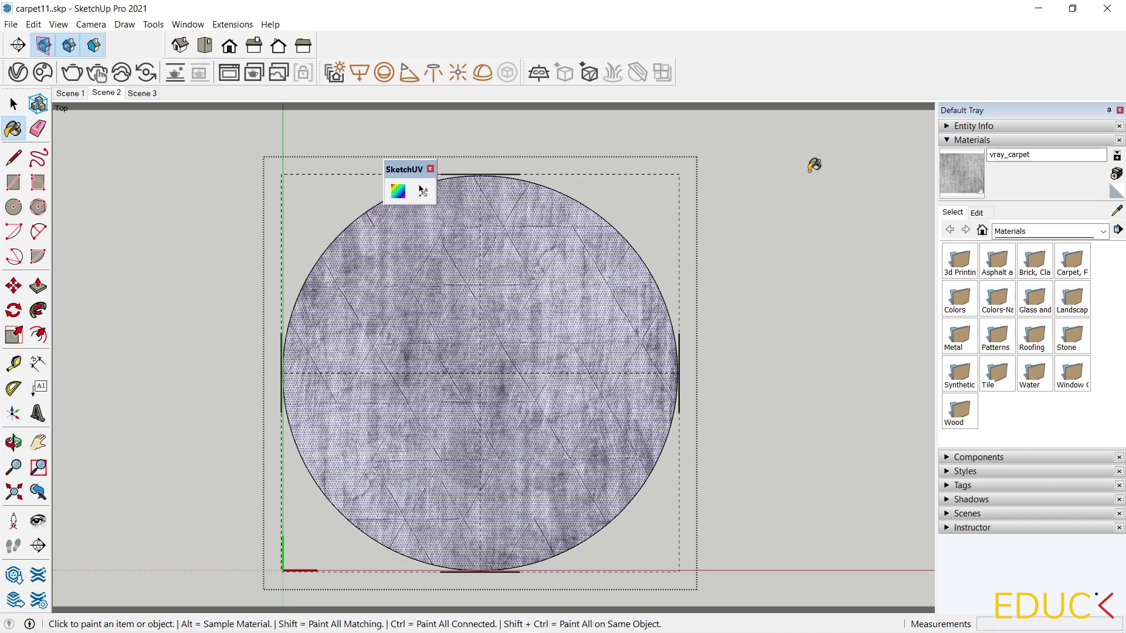
{"action": "left_click", "coordinate": [537, 252]}
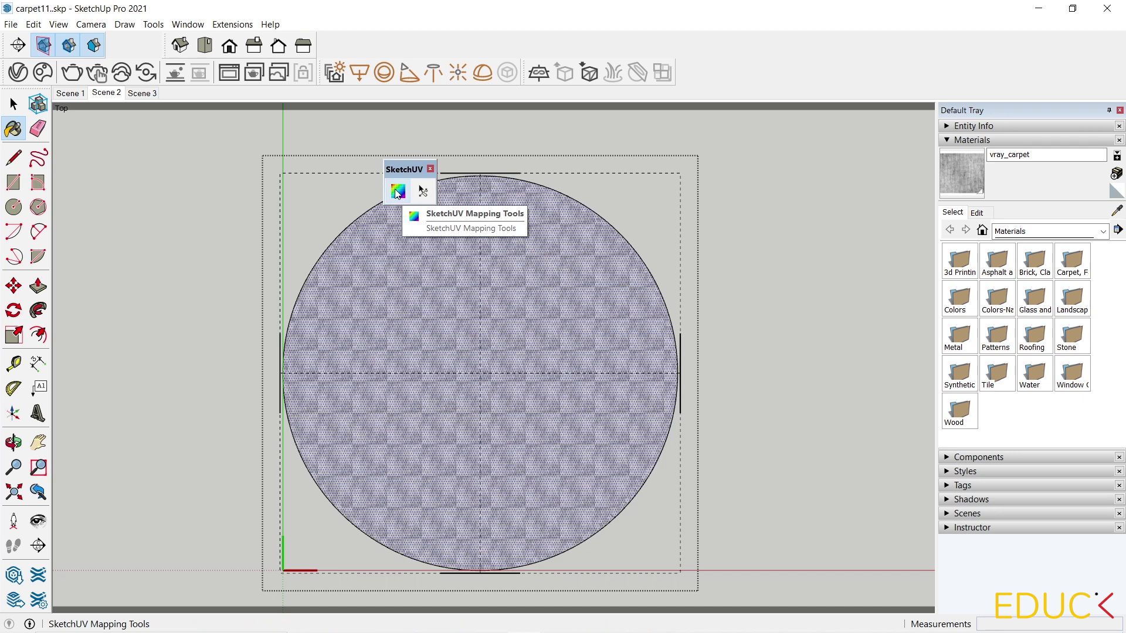
{"action": "left_click", "coordinate": [397, 191]}
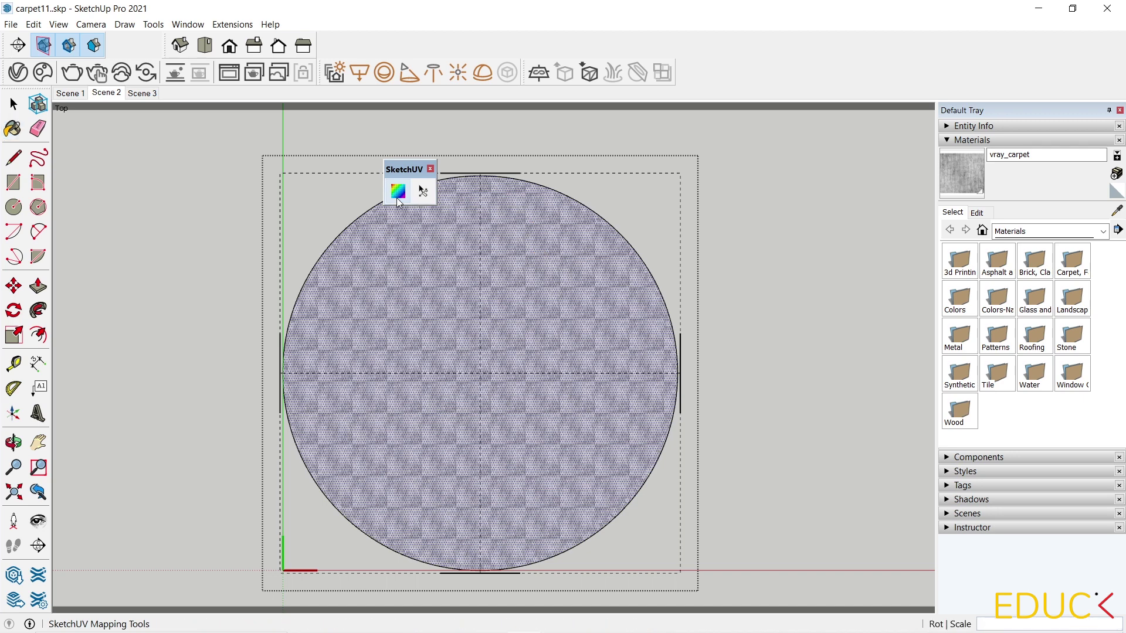
{"action": "right_click", "coordinate": [454, 255]}
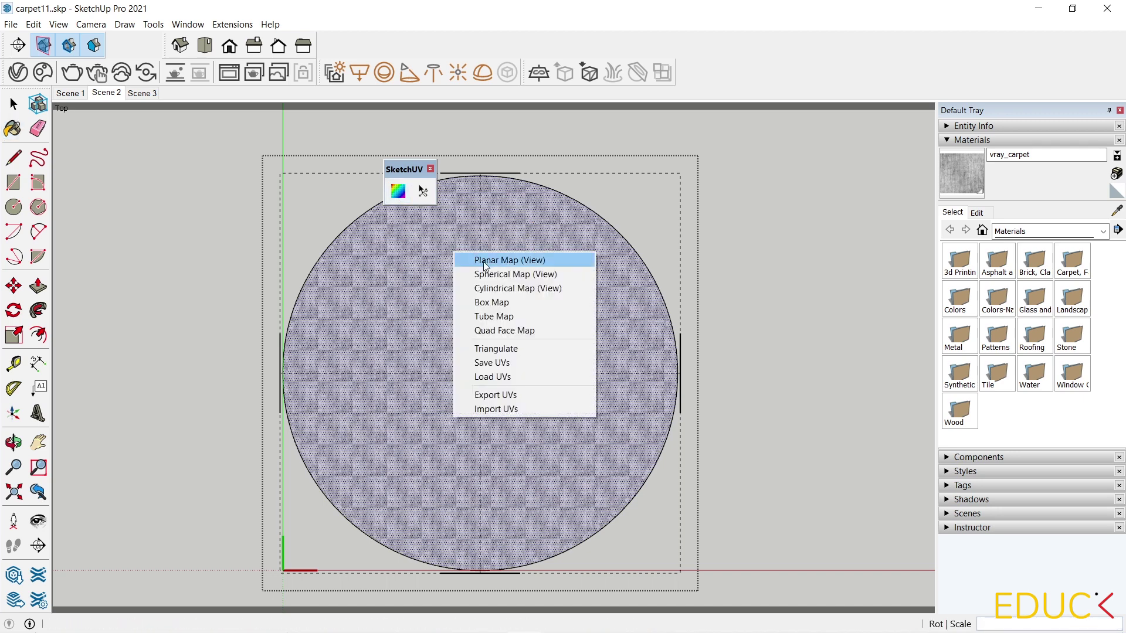
{"action": "left_click", "coordinate": [477, 262]}
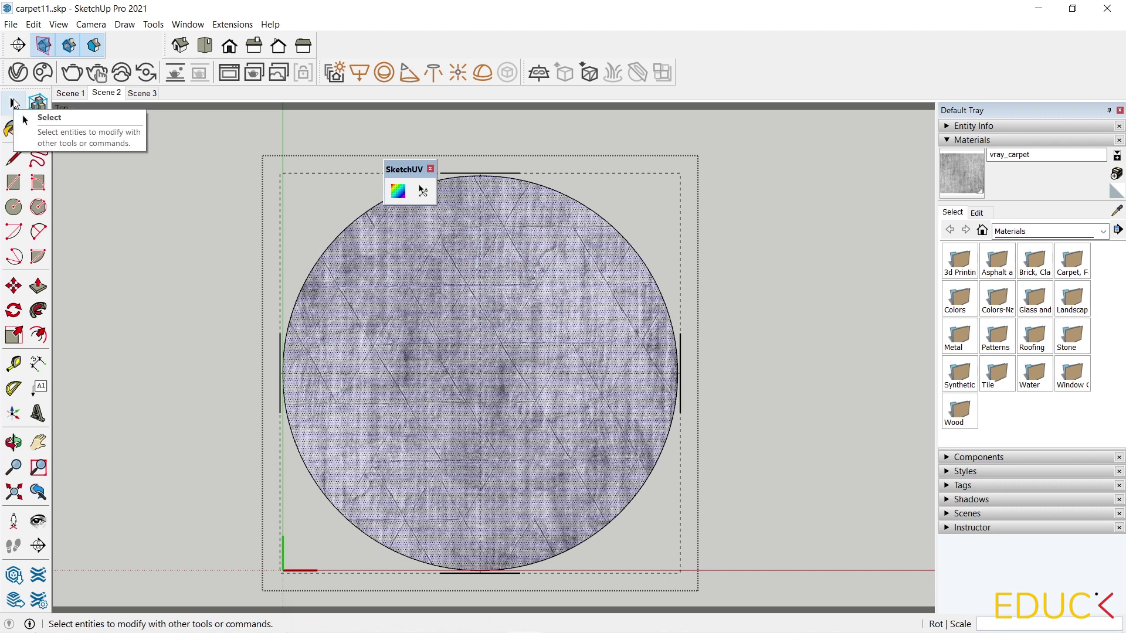
{"action": "left_click", "coordinate": [11, 103]}
{"action": "left_click", "coordinate": [106, 93]}
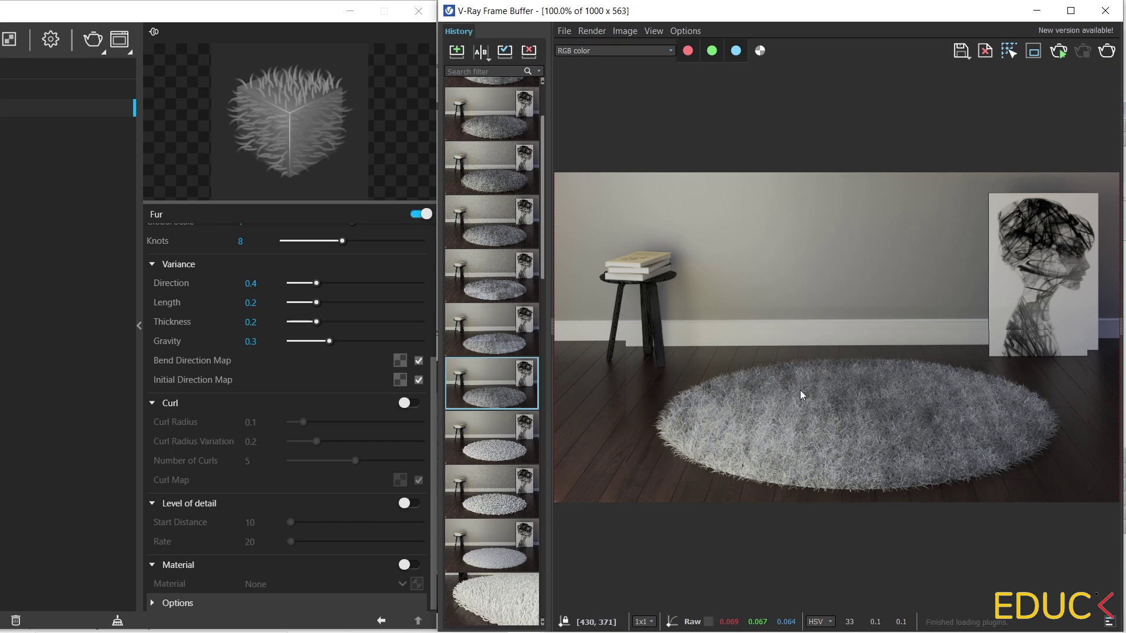
Lengthen the fur strands from 2.08 to 5.01 and view the updated render.
{"action": "scroll", "coordinate": [318, 272], "scroll_direction": "up", "scroll_amount": 5}
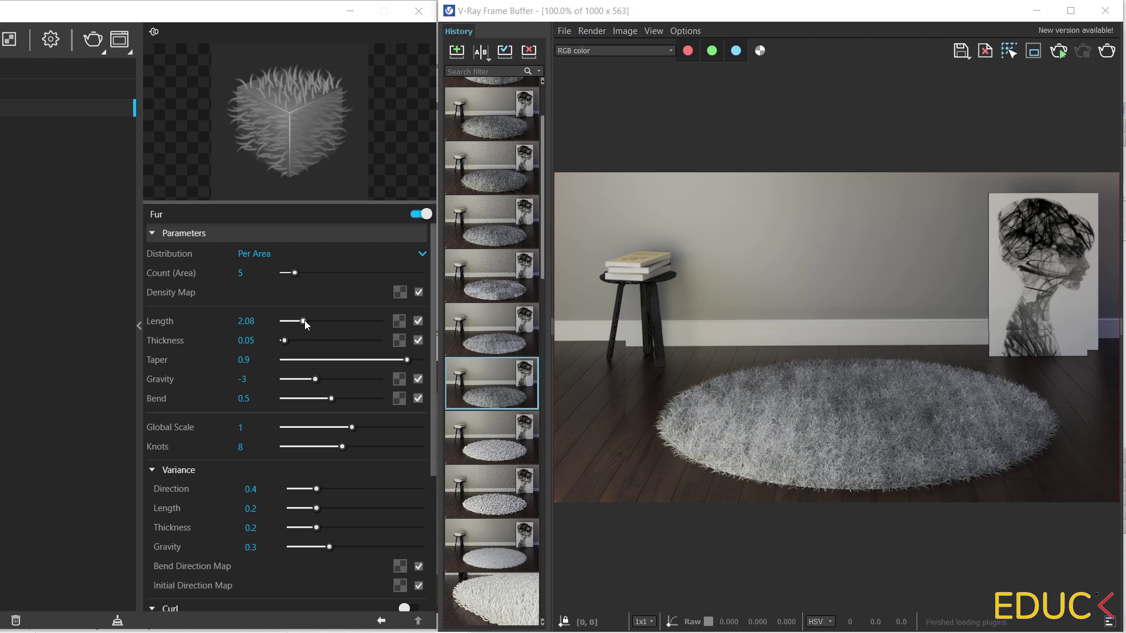
{"action": "left_click_drag", "start_coordinate": [304, 320], "coordinate": [333, 319]}
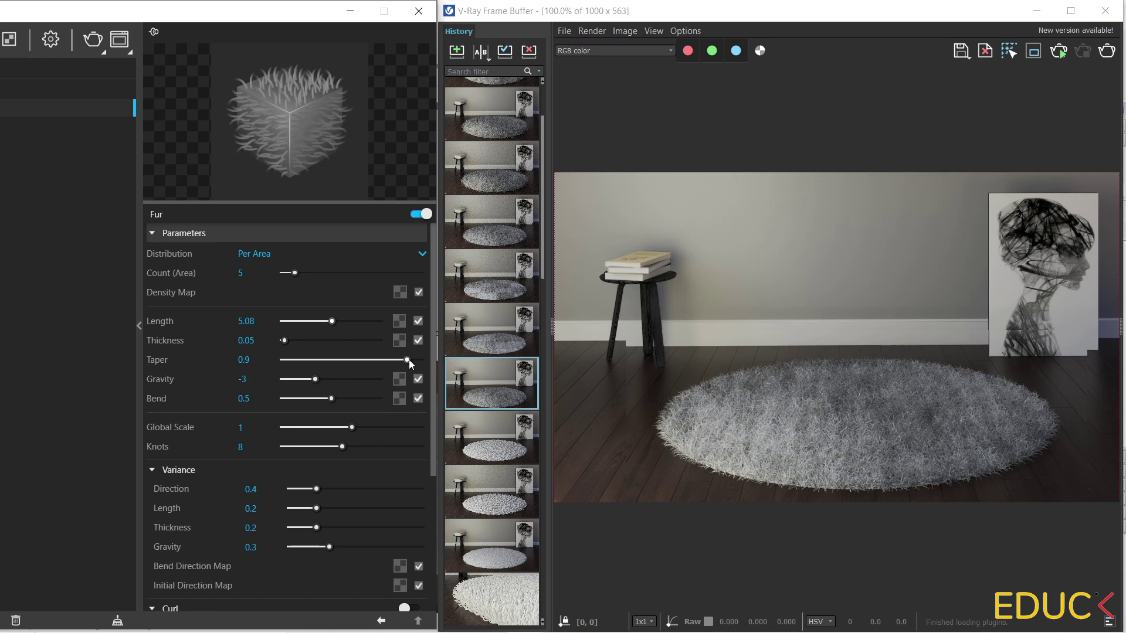
{"action": "left_click", "coordinate": [656, 312]}
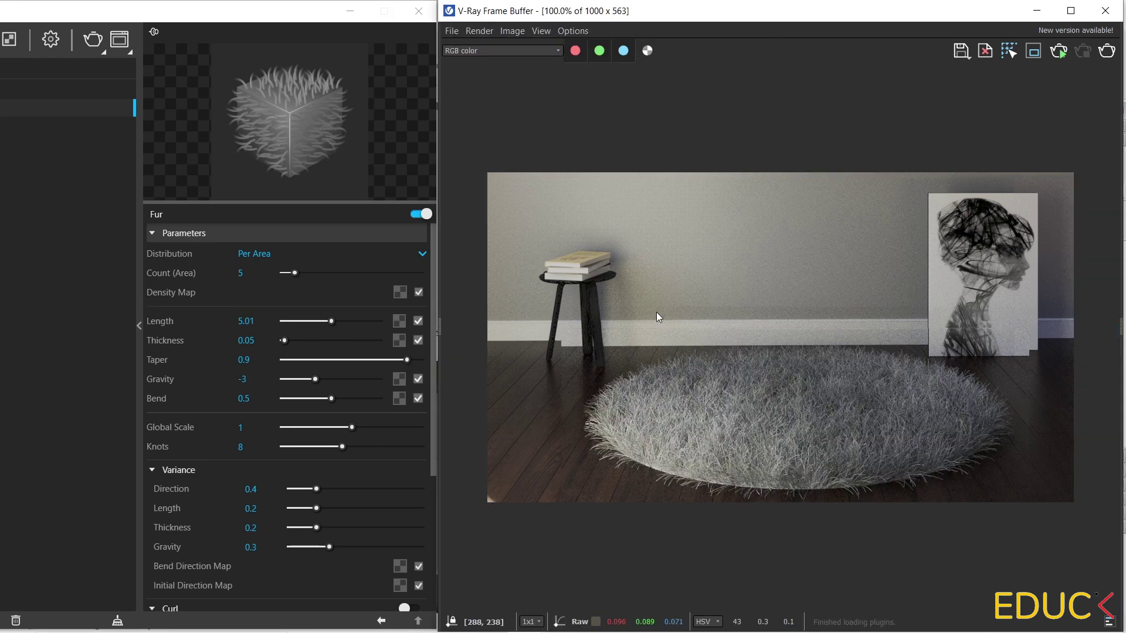
{"action": "mouse_move", "coordinate": [172, 586]}
Assign a Fractal Noise B texture with Size 0.2 to the fur's Initial Direction Map.
{"action": "left_click", "coordinate": [402, 586]}
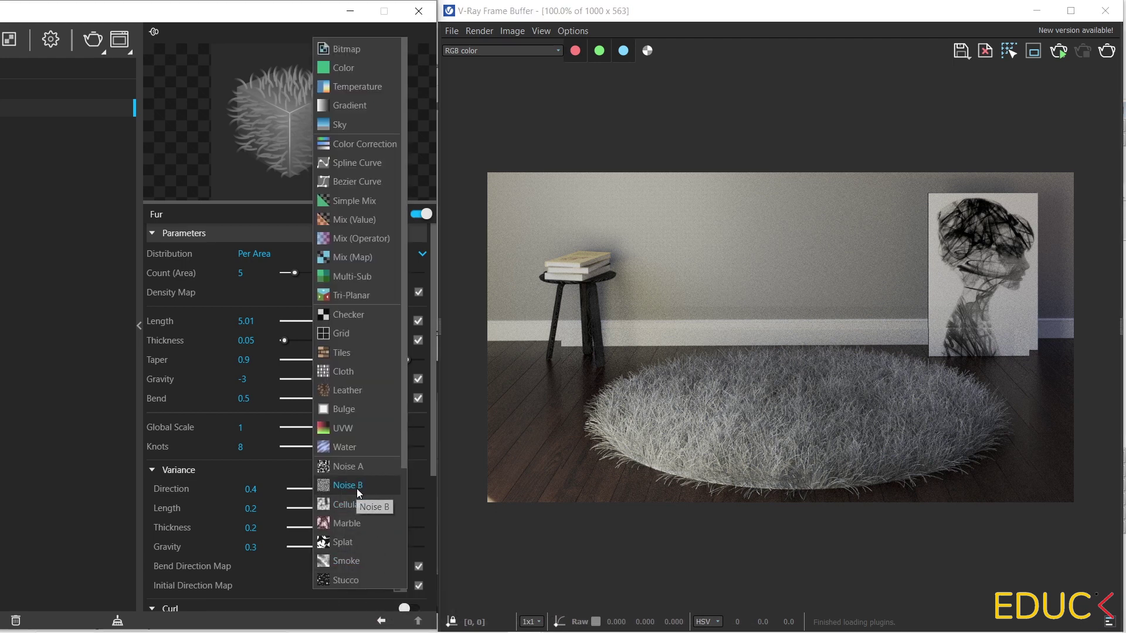
{"action": "left_click", "coordinate": [358, 487]}
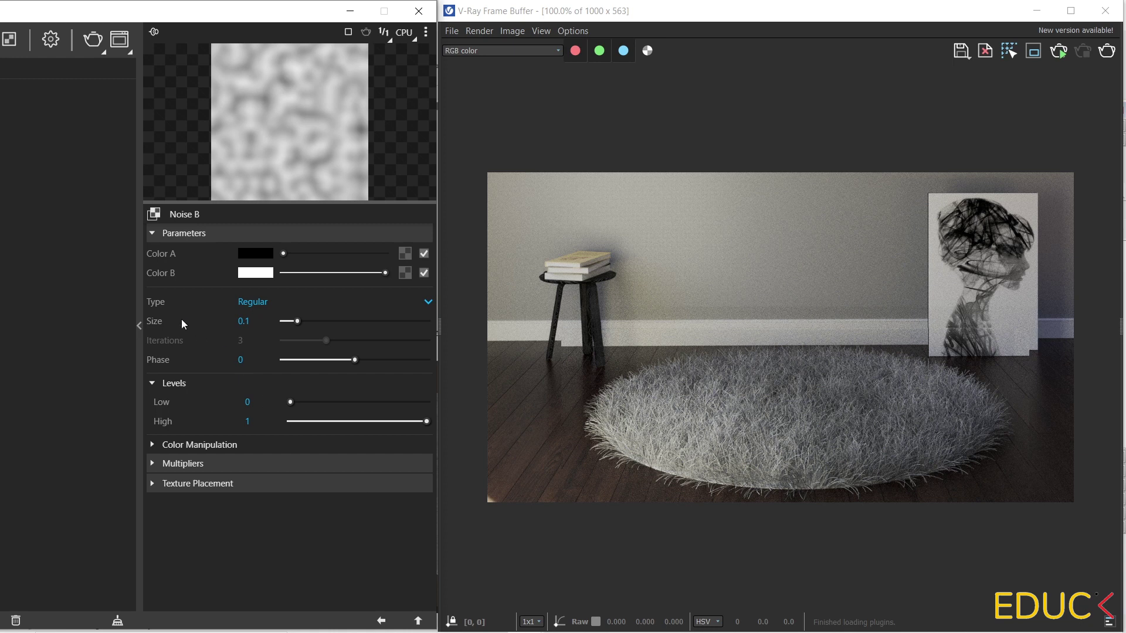
{"action": "left_click", "coordinate": [270, 301]}
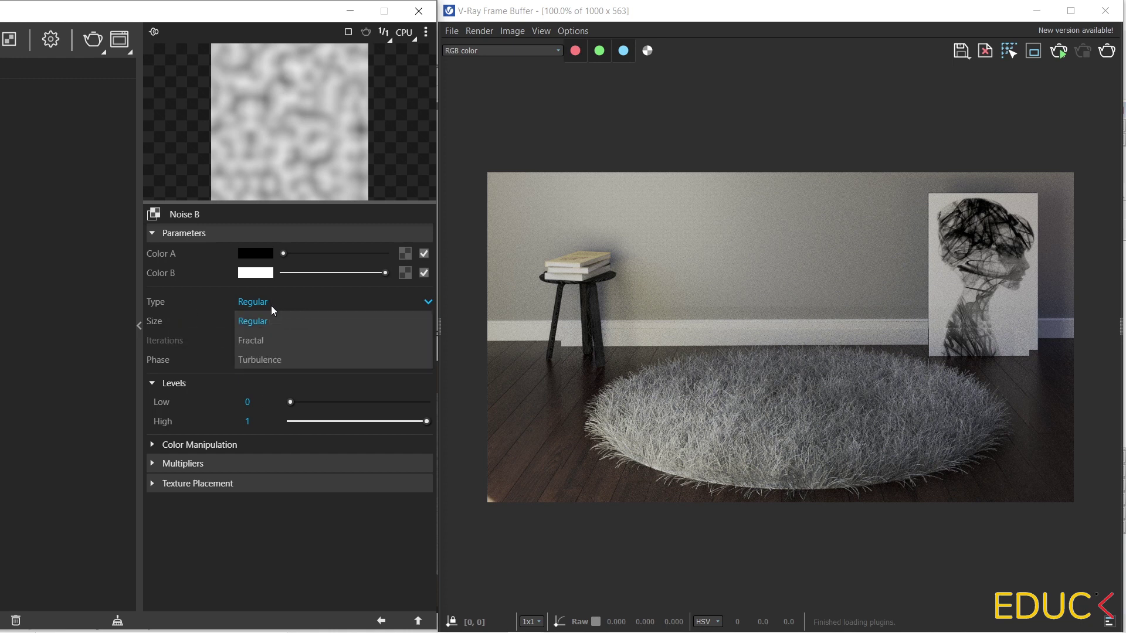
{"action": "left_click", "coordinate": [273, 340]}
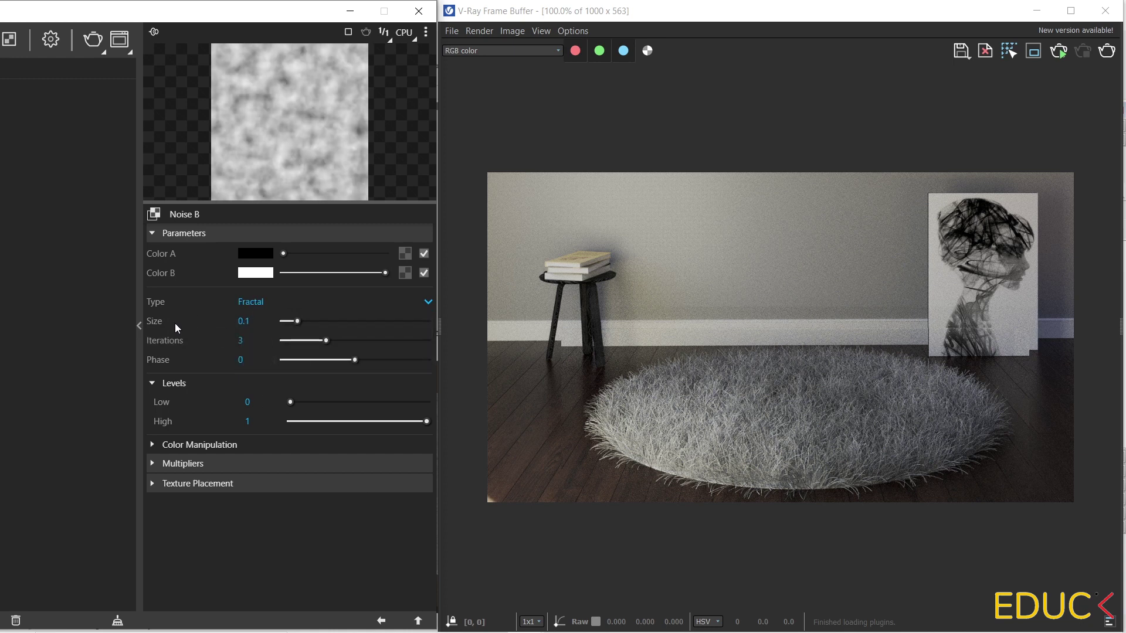
{"action": "left_click_drag", "start_coordinate": [304, 322], "coordinate": [313, 323]}
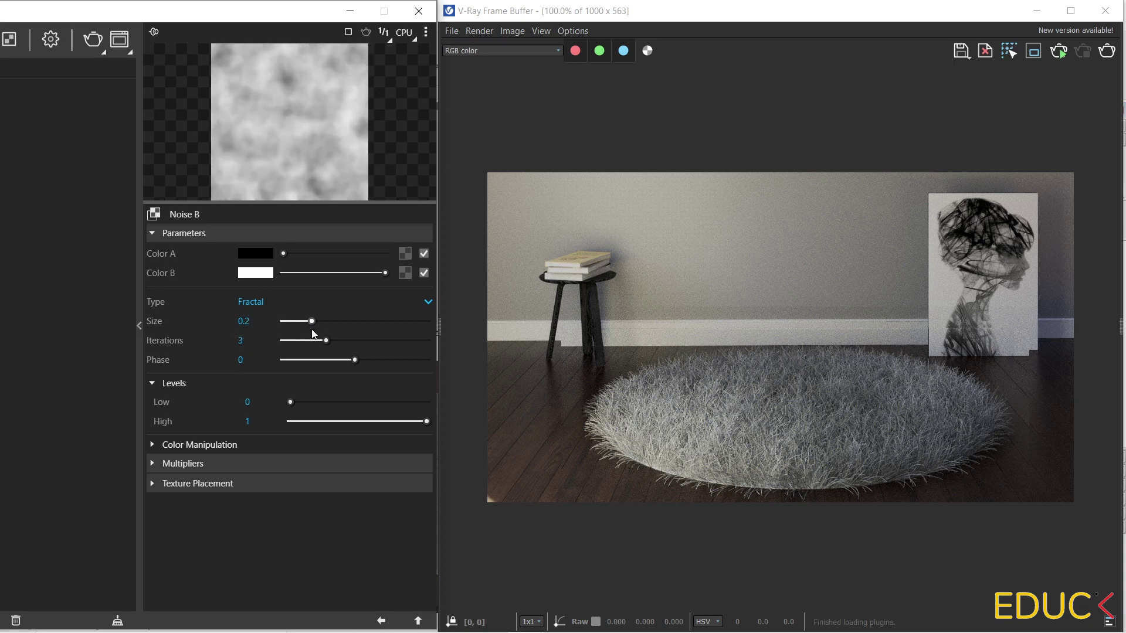
{"action": "left_click", "coordinate": [382, 621]}
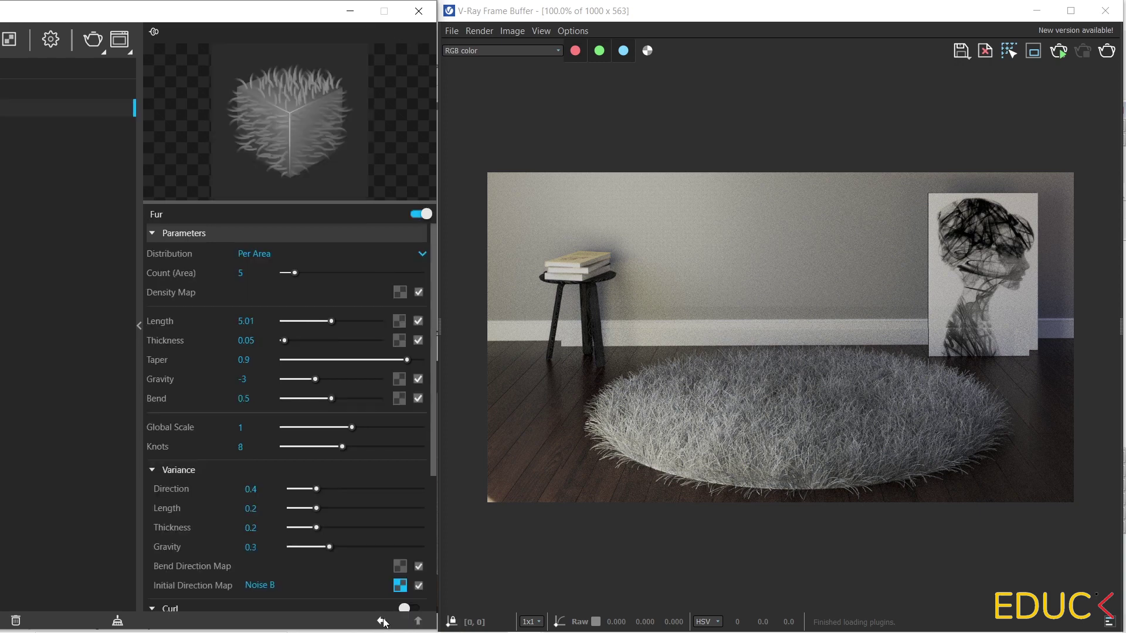
{"action": "scroll", "coordinate": [760, 423], "scroll_direction": "up", "scroll_amount": 2}
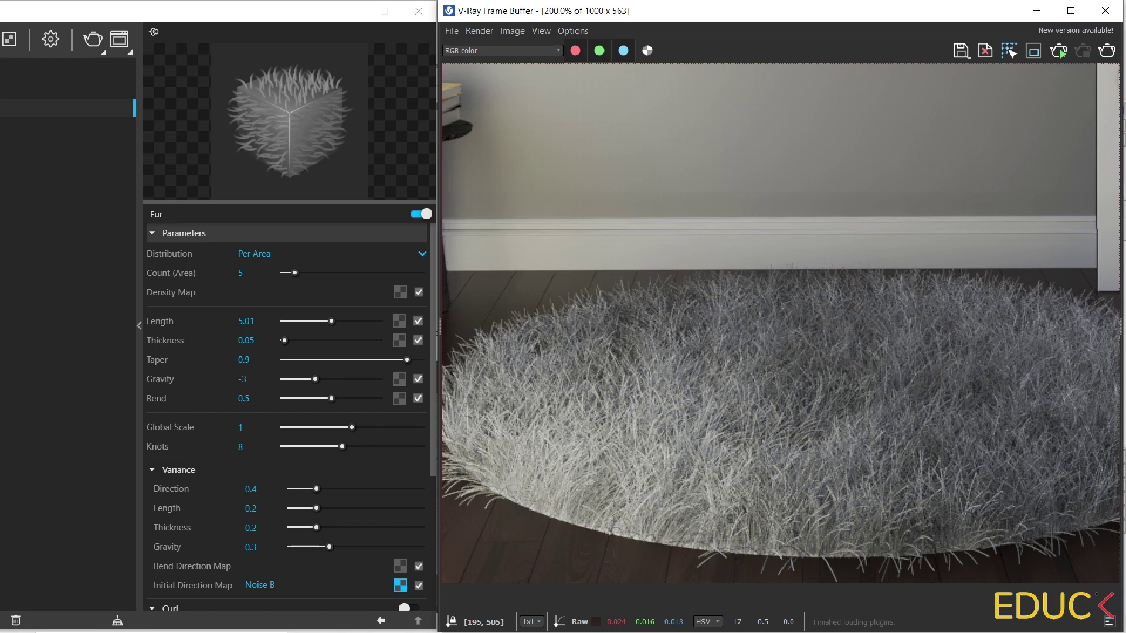
Drag fur Length down to 1.97 and view the whole render at 100%.
{"action": "left_click_drag", "start_coordinate": [331, 321], "coordinate": [301, 319]}
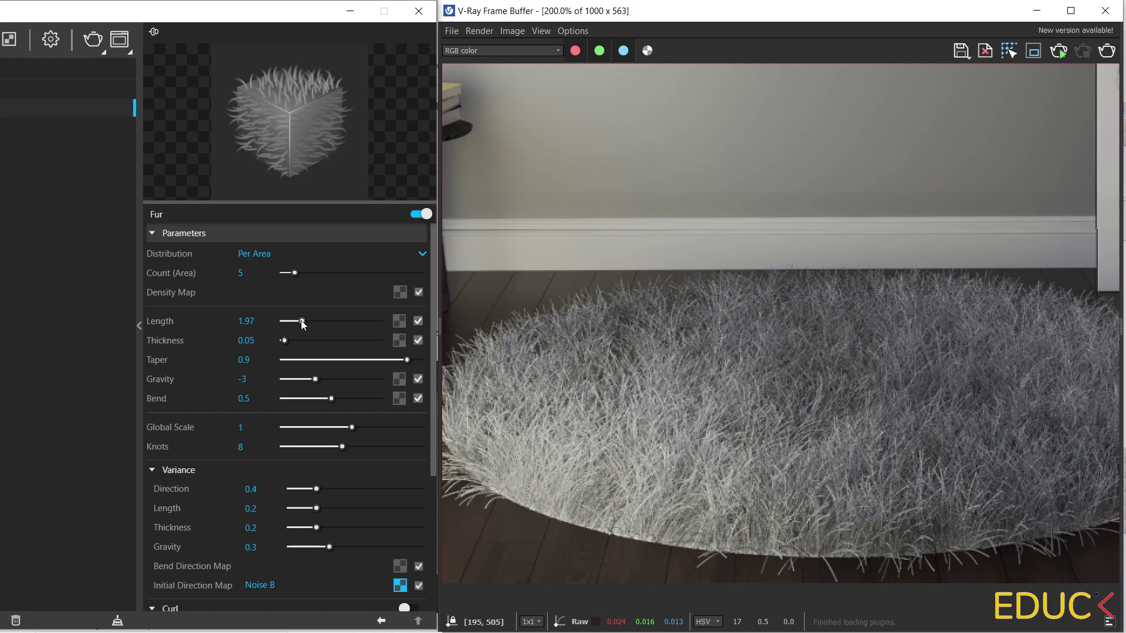
{"action": "double_click", "coordinate": [910, 491]}
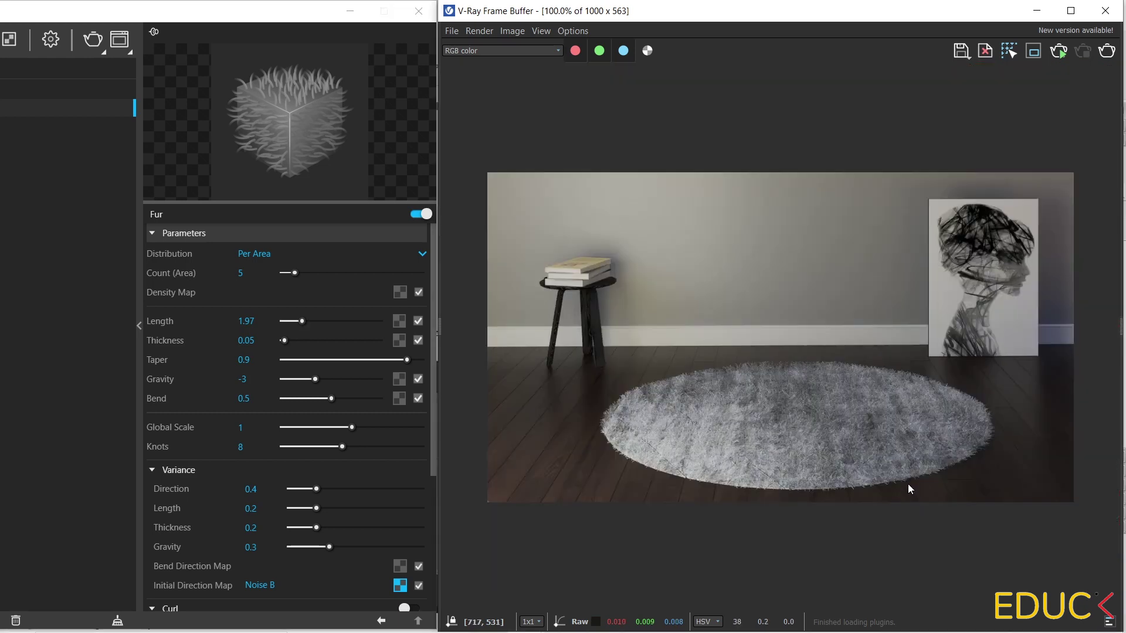
{"action": "scroll", "coordinate": [907, 484], "scroll_direction": "up", "scroll_amount": 2}
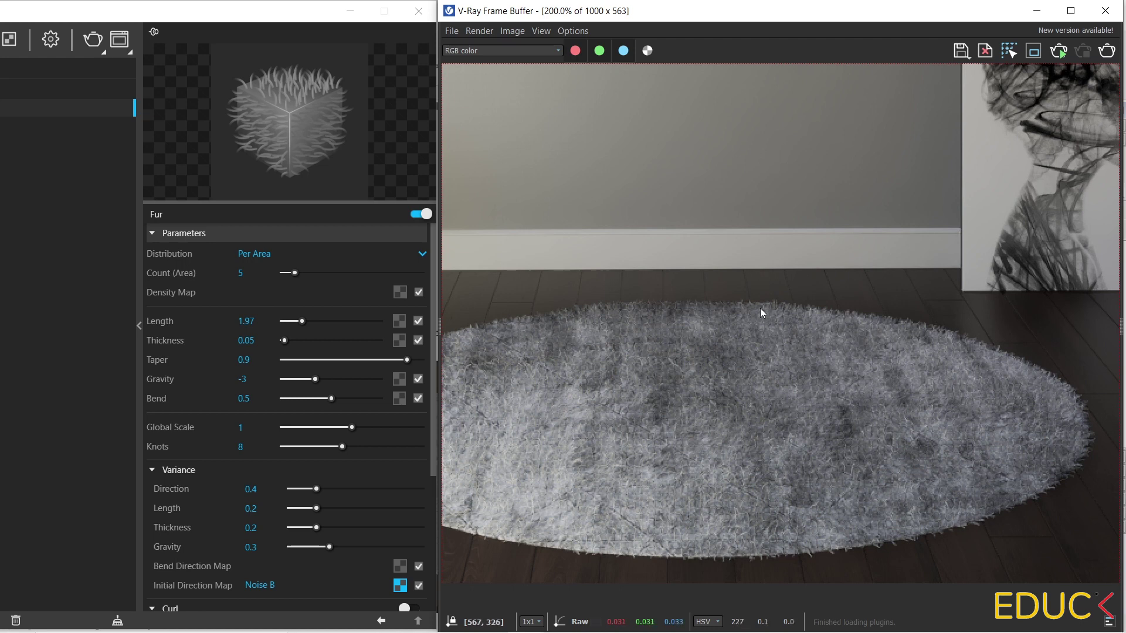
{"action": "double_click", "coordinate": [828, 326]}
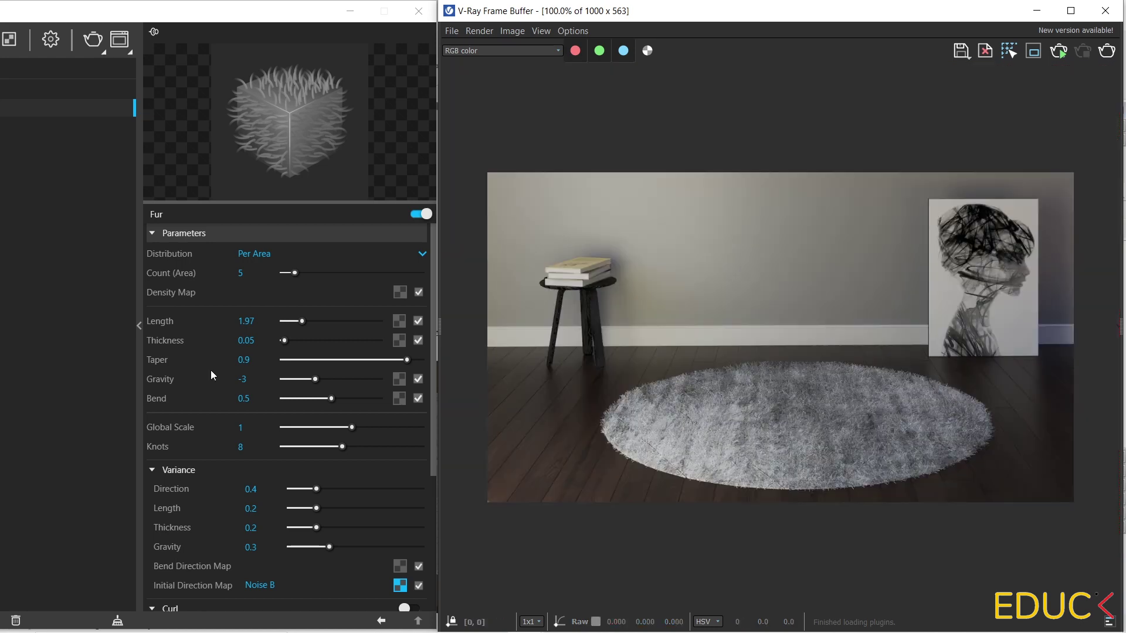